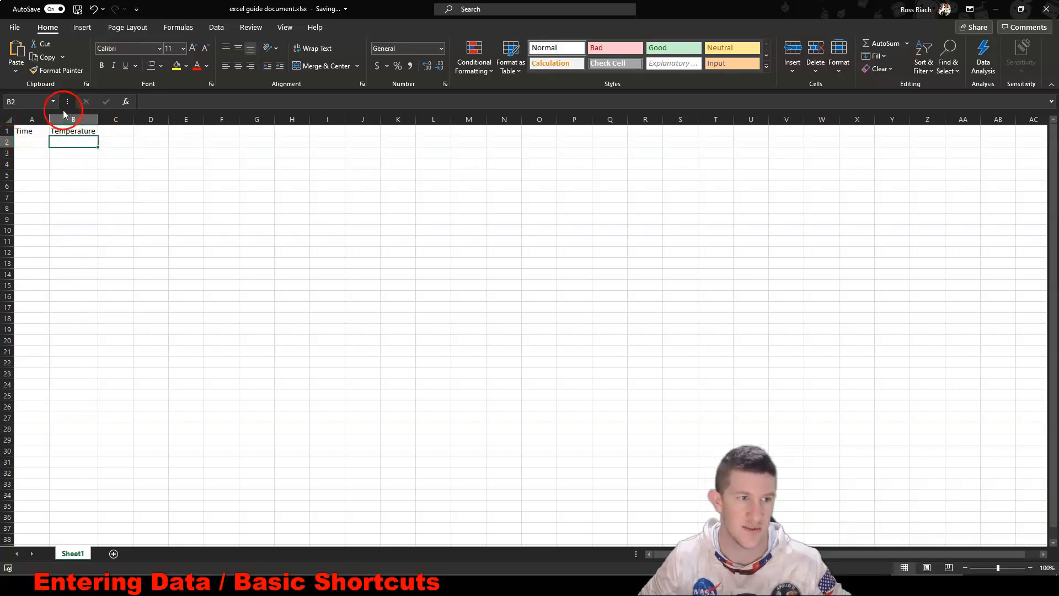
Step: Resize columns A and B to suit the Time and Temperature headings
mouse_move(99, 119)
left_mouse_down()
mouse_move(182, 123)
mouse_move(109, 126)
left_mouse_up()
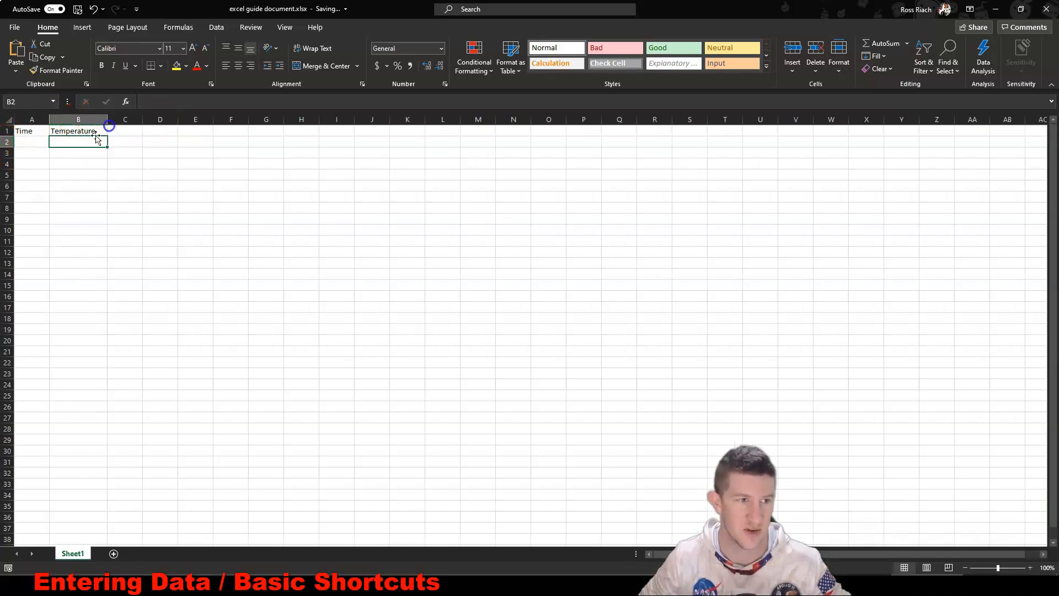
left_click(79, 175)
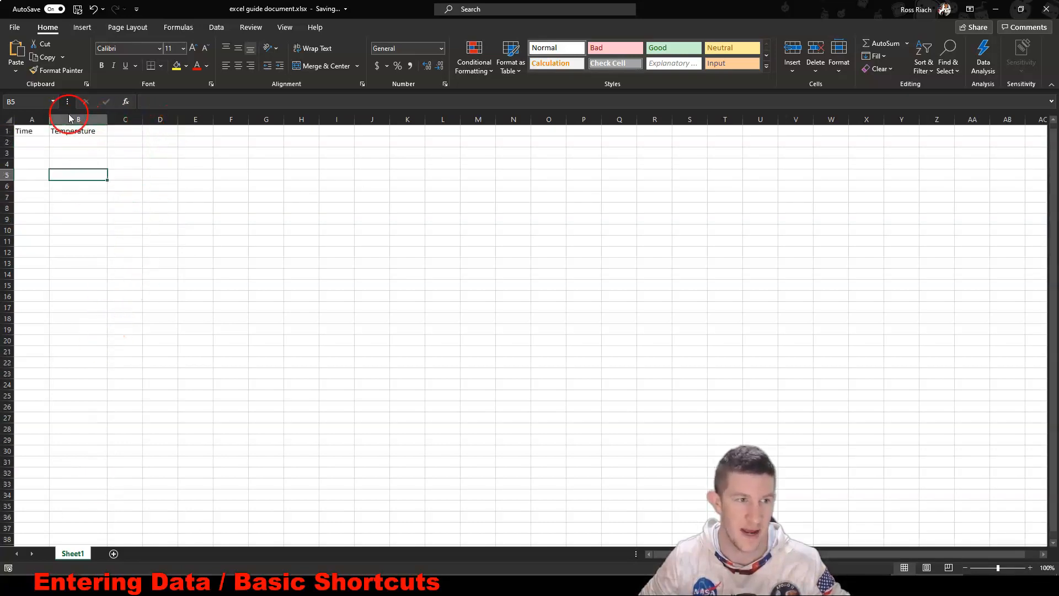
left_click_drag(109, 117, 54, 119)
left_click(48, 118)
double_click(48, 118)
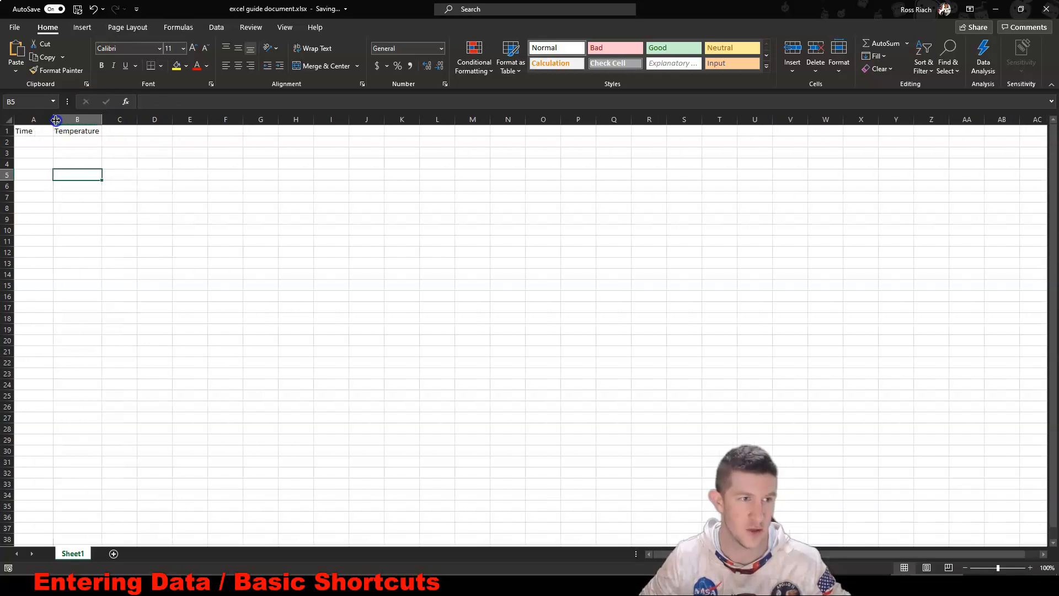
Step: Enter 0, 1 and 2 in cells A2 to A4 as the first time values
left_click(46, 141)
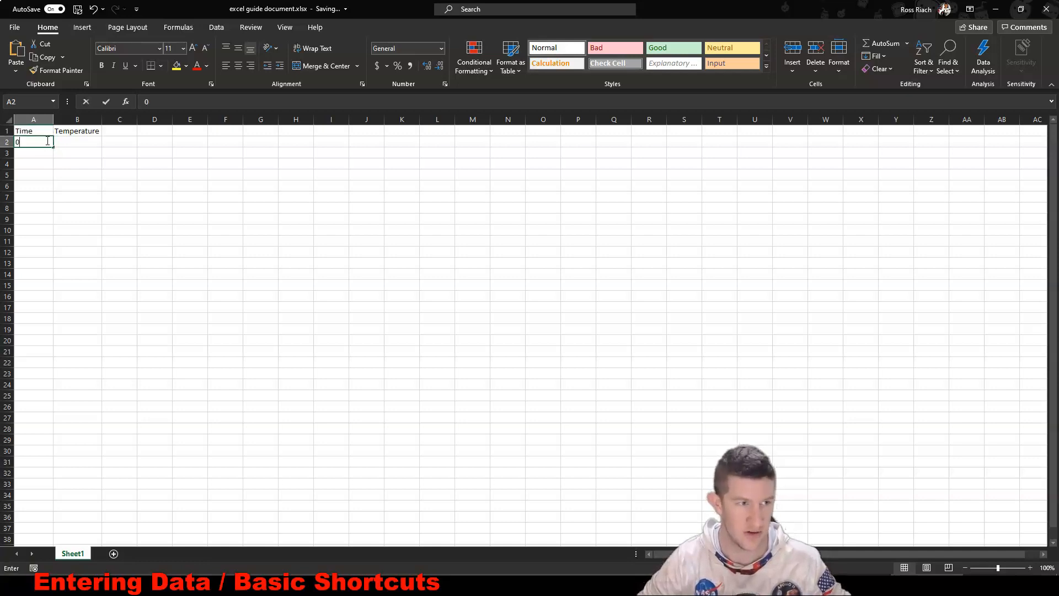
key("Return")
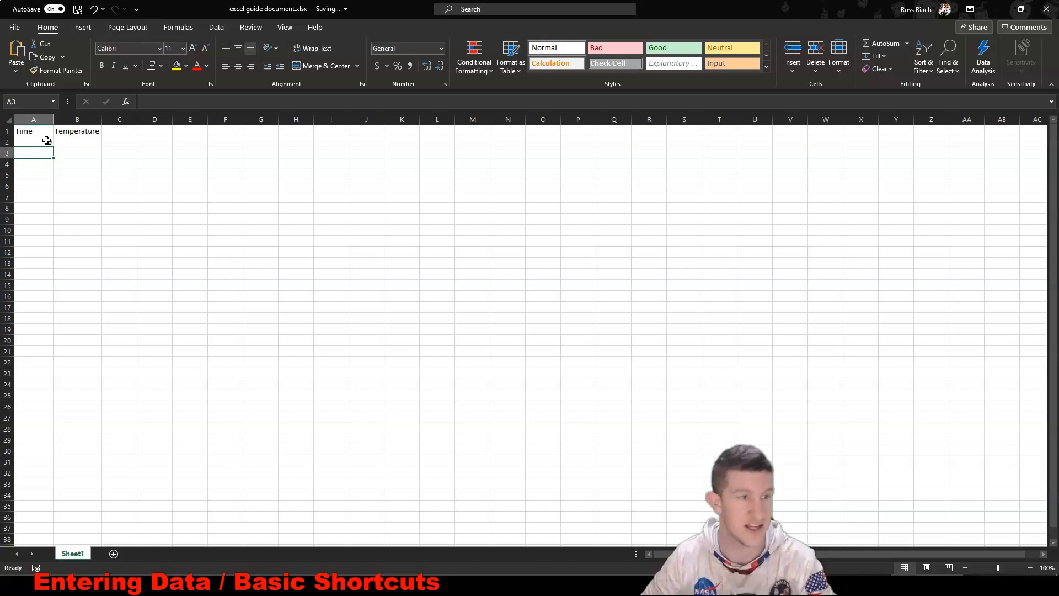
type("1")
key("Return")
type("2")
key("Return")
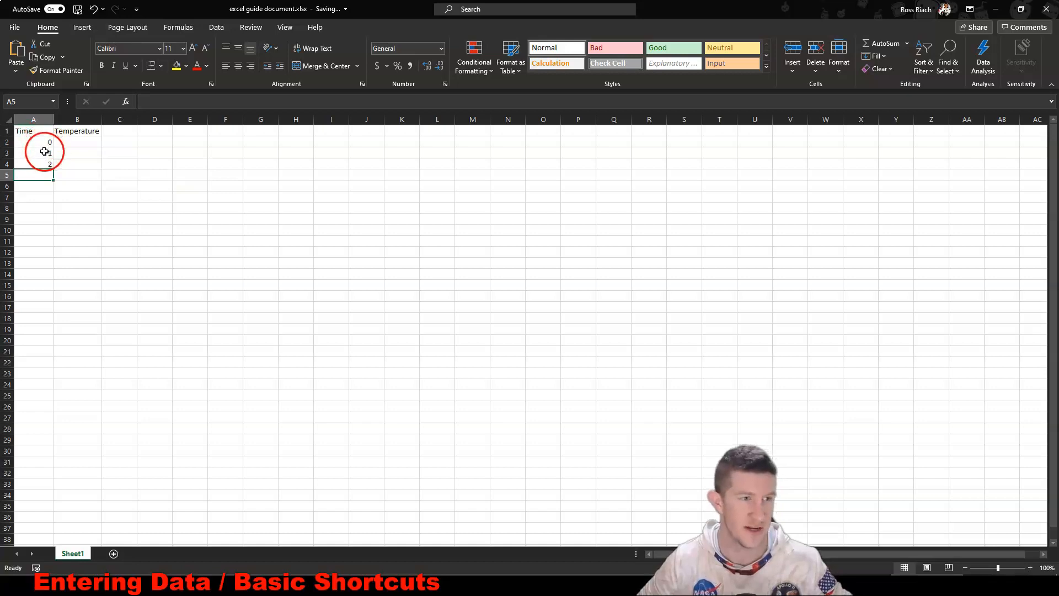
Step: Extend the time series from A2:A4 down to A22 so it runs up to 20
left_click_drag(45, 142, 48, 165)
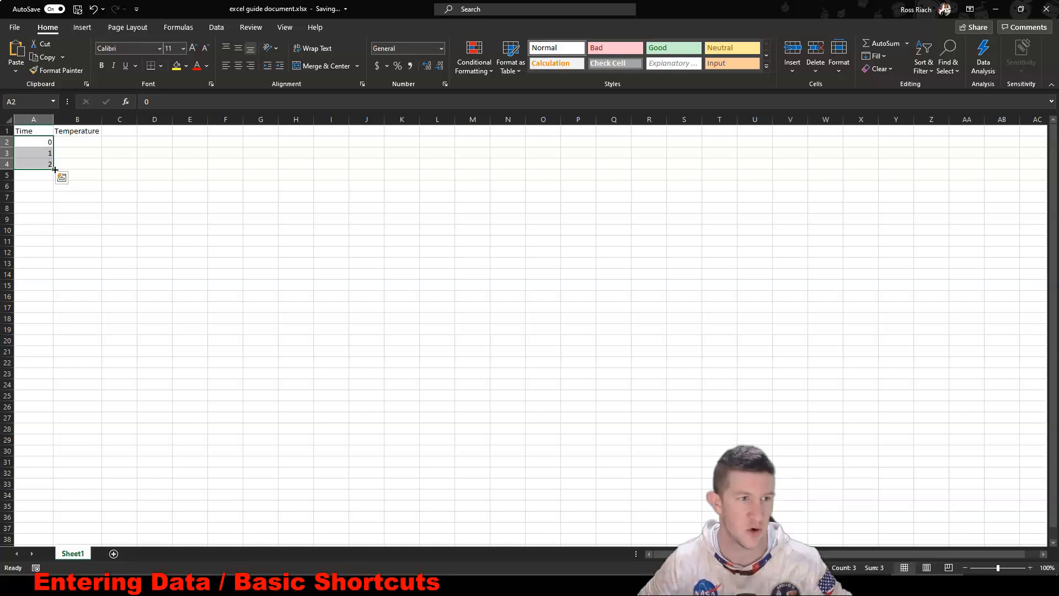
left_click_drag(54, 169, 46, 364)
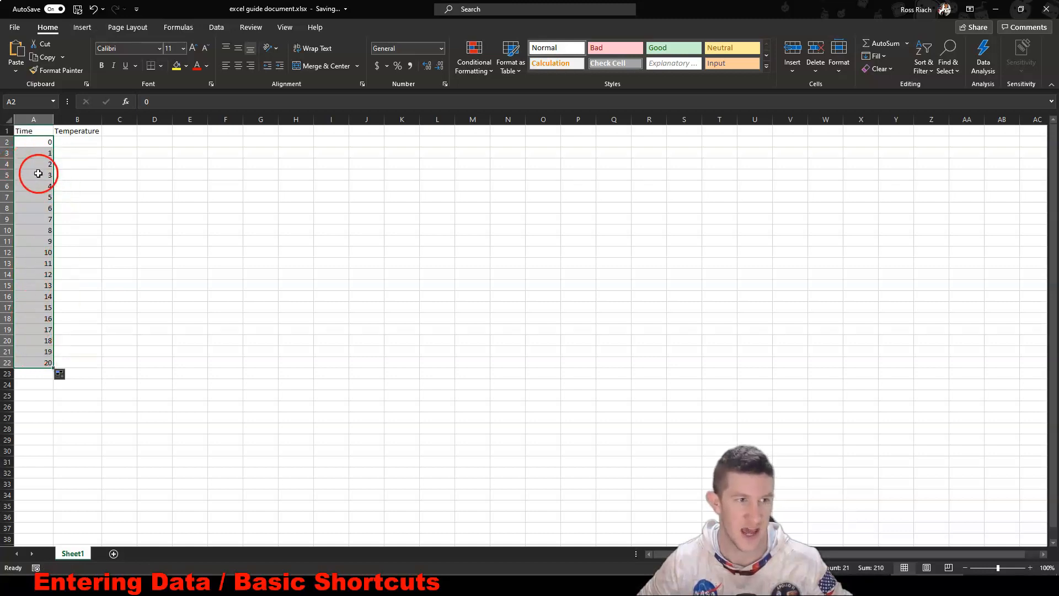
left_click(94, 275)
Step: Change the heading in A1 to "Time (seconds)" and fit column A's width to it
double_click(42, 133)
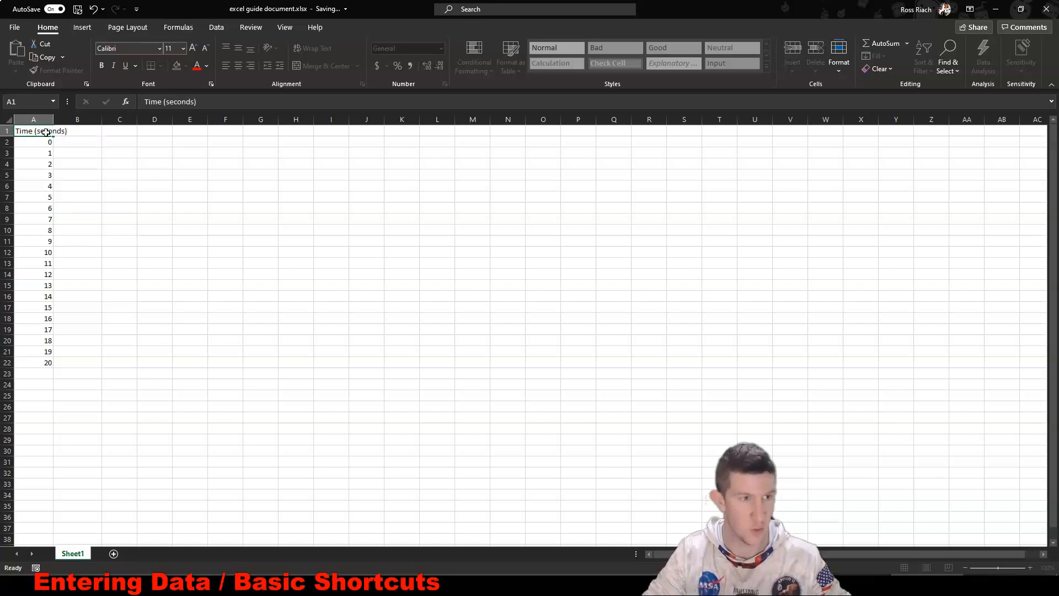
type("(seconds)")
key("Return")
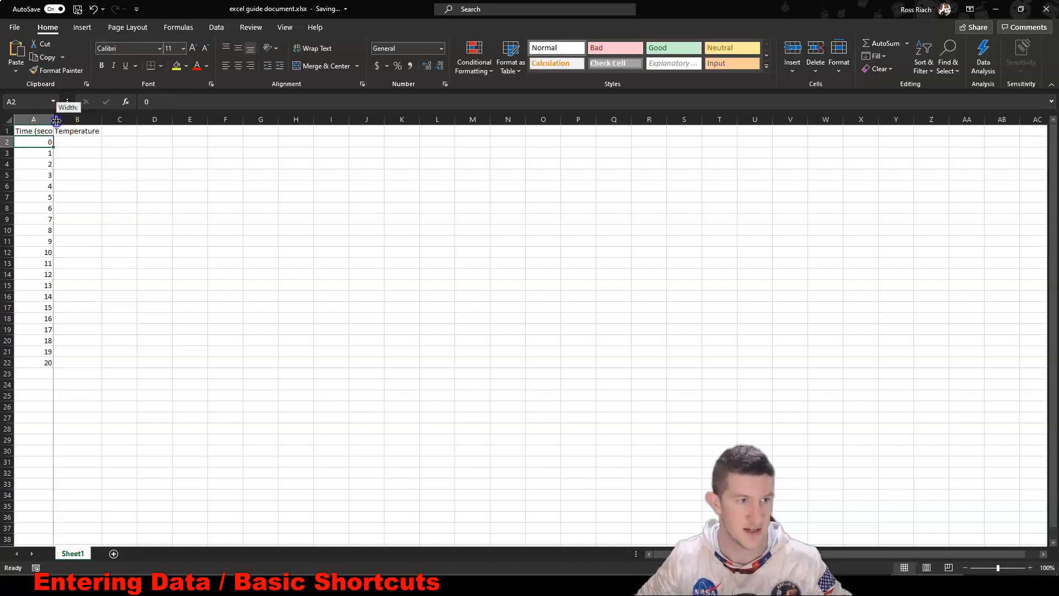
double_click(53, 119)
Step: Change the heading in B1 to "Temperature (degrees celsius)" and fit column B's width to it
double_click(110, 133)
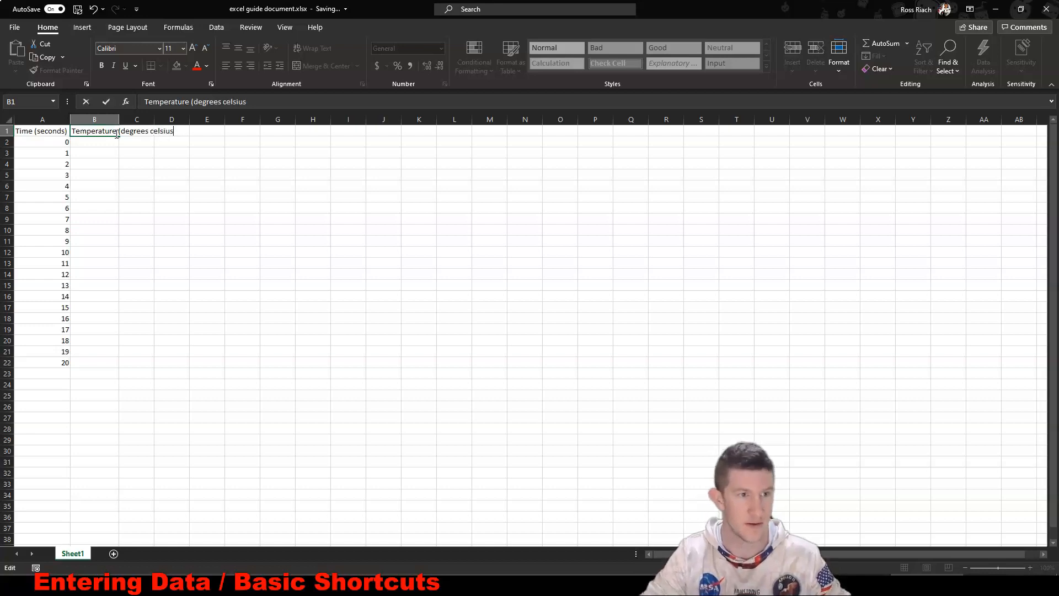
key("Return")
double_click(118, 119)
left_click(117, 154)
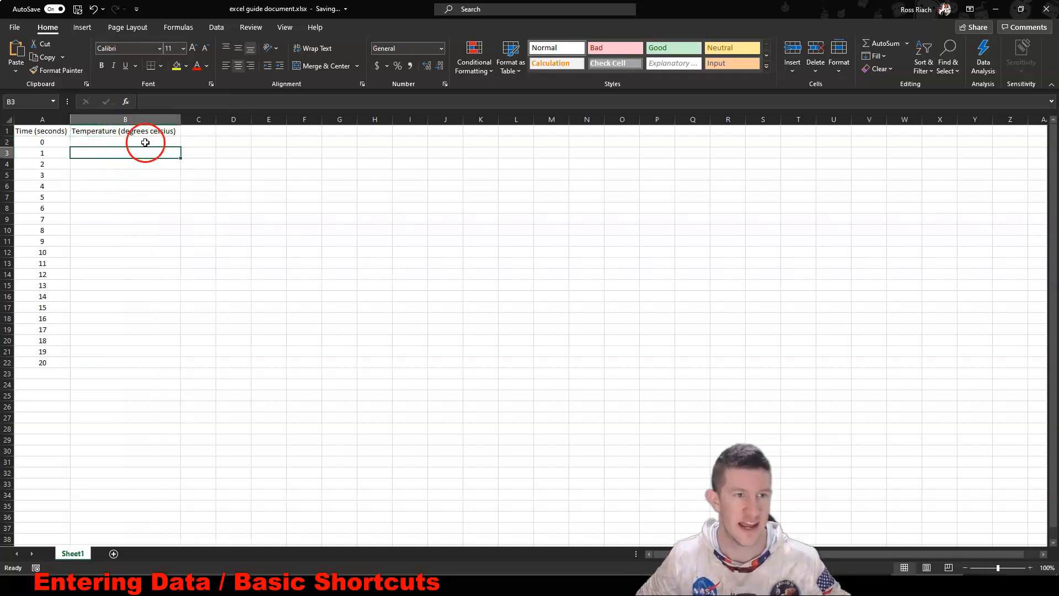
Step: Enter the temperatures 10, 11, 12, 13, 14, 16 and 18 in cells B2 to B8
left_click(142, 143)
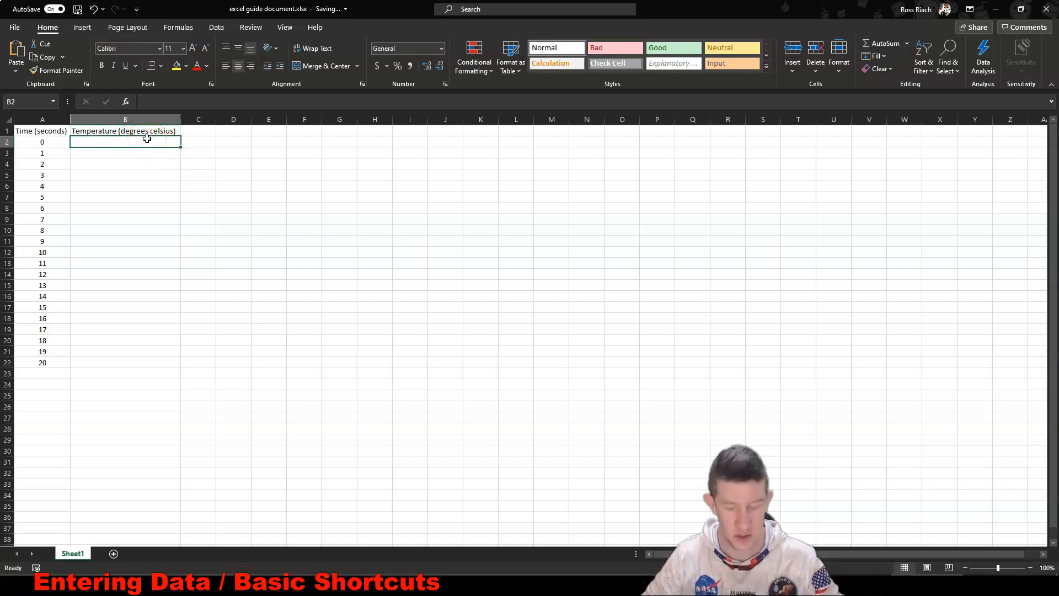
type("10")
key("Return")
type("11")
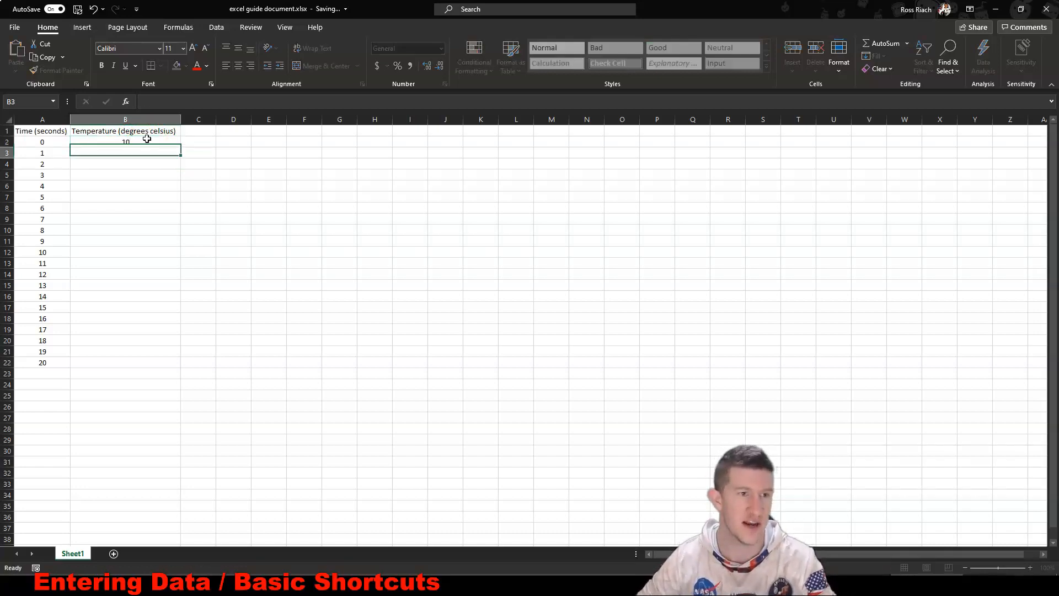
key("Return")
type("12 13 14 16 18")
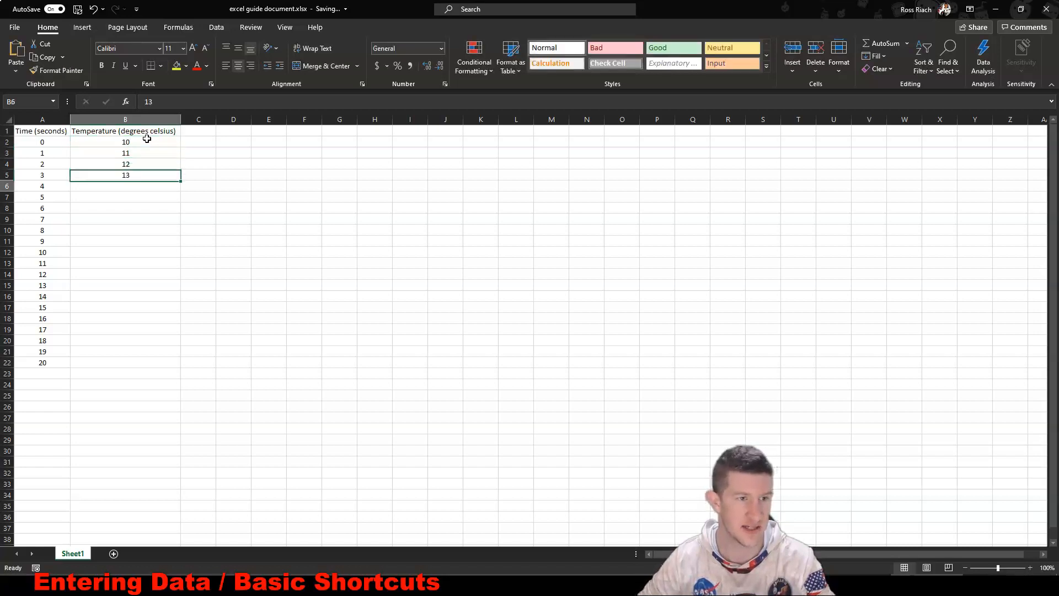
key("Return")
Step: Enter the temperatures 22, 21, 24, 25, 28, 30, 32, 35, 36, 39, 41, 44, 46 and 50 in cells B9 to B22
type("2")
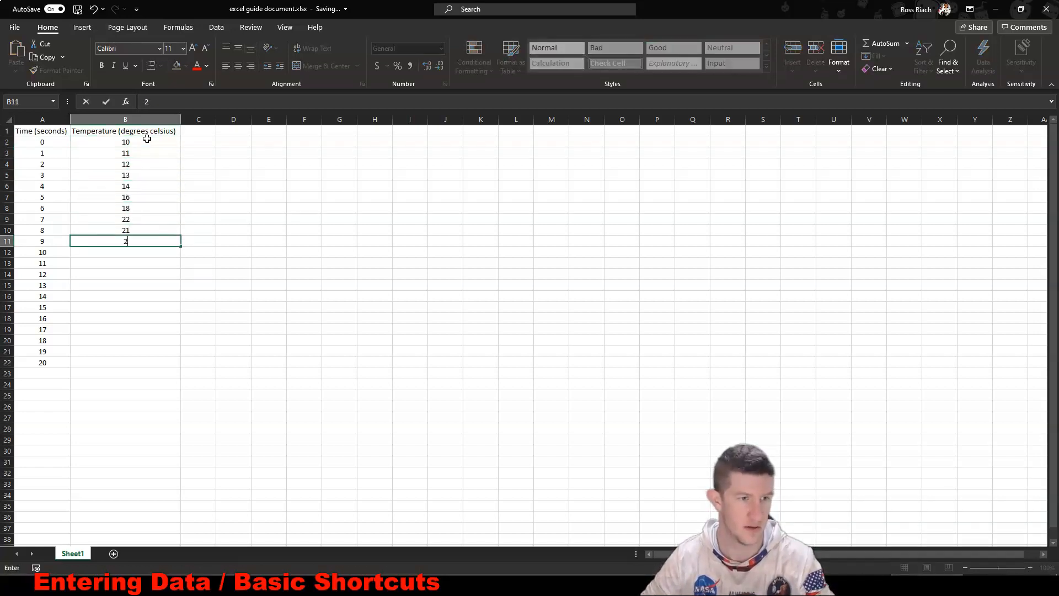
type("2 21 24 25 28 20 32 35 36 39 41 ")
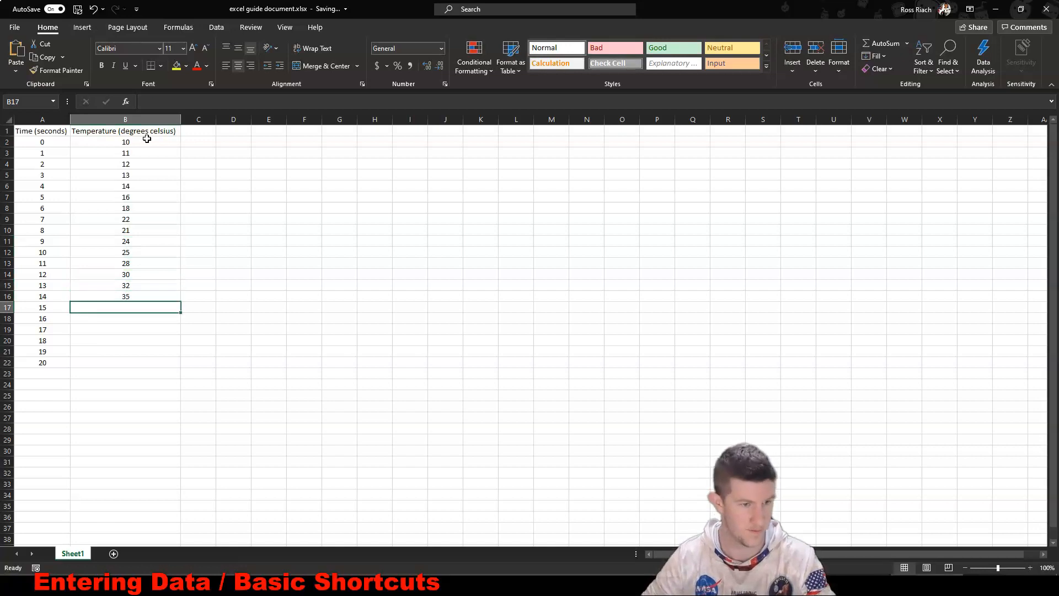
type("44 46 50")
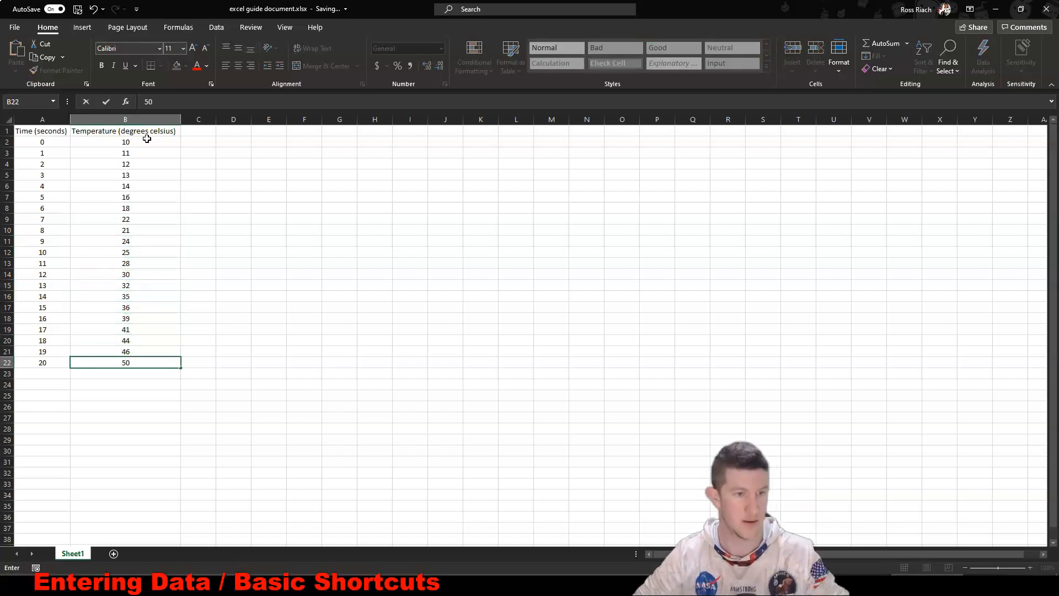
key("Tab")
Step: Try copying the temperature in B5 to D5, undo the paste and clear the copy mode
left_click(236, 176)
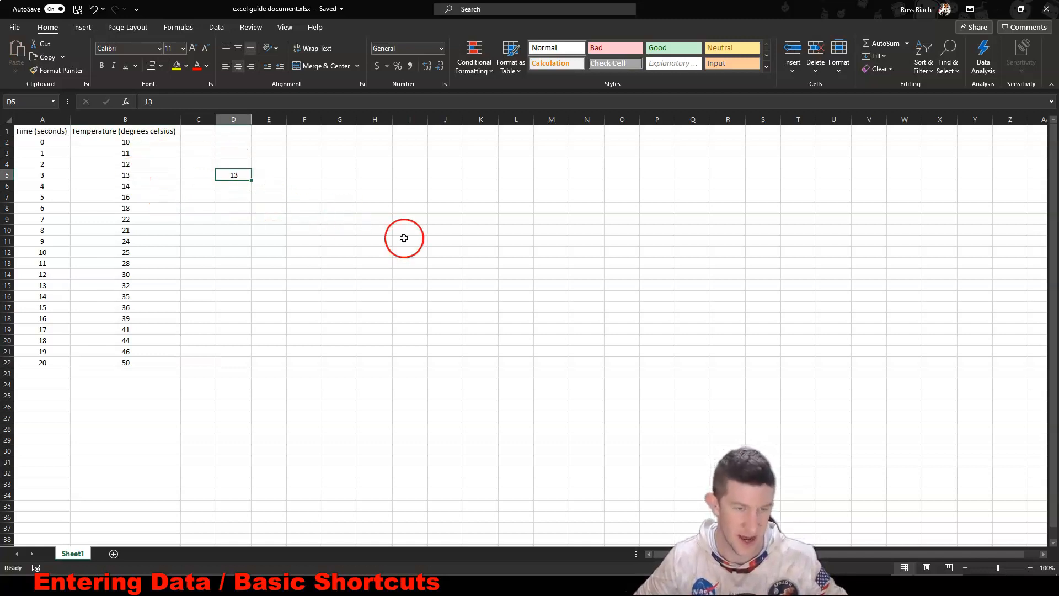
key("ctrl+z")
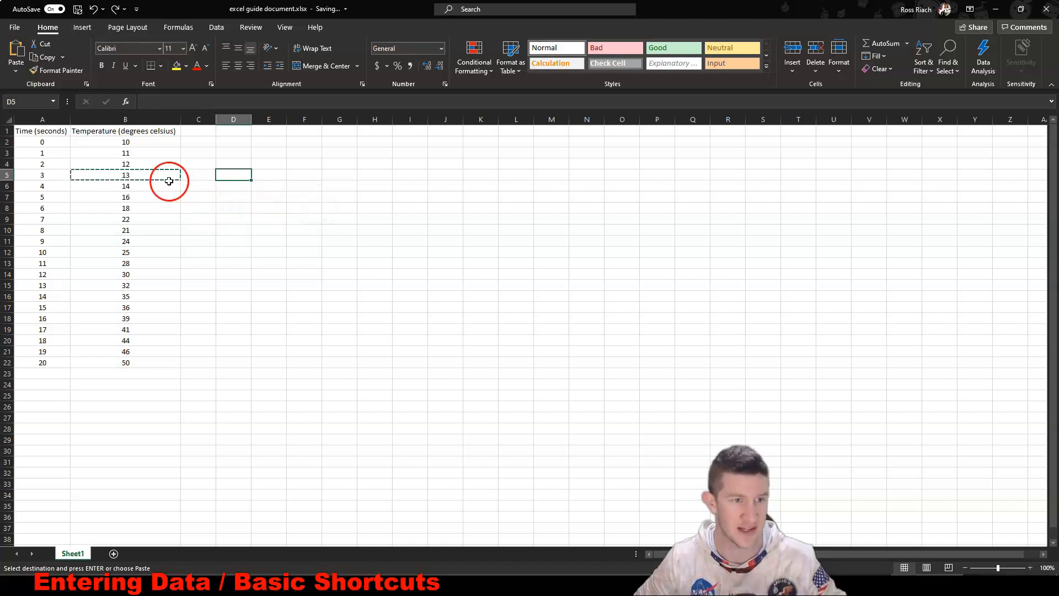
key("Escape")
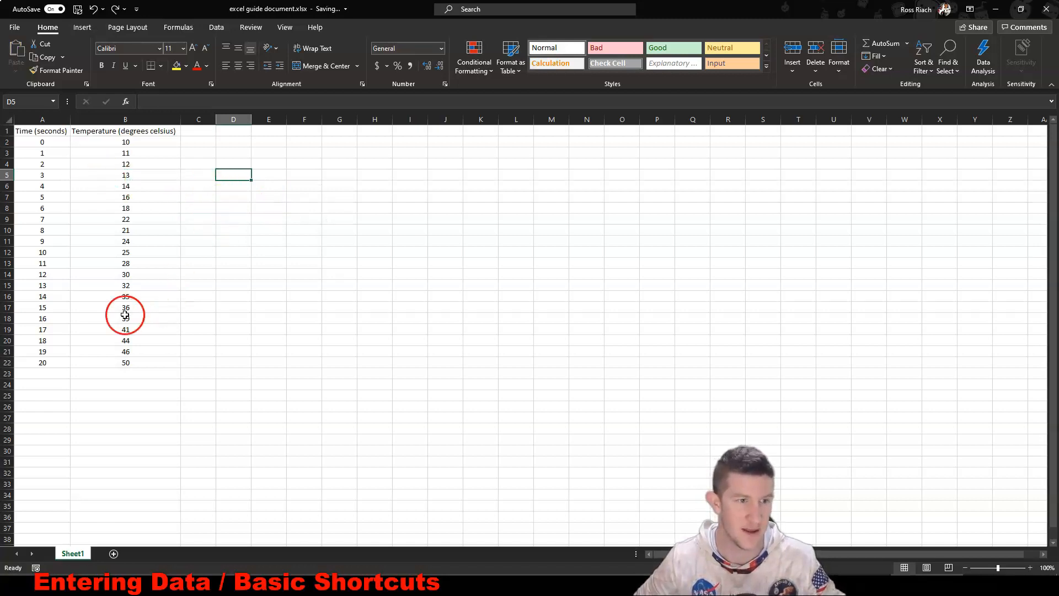
Step: Select all temperature values from B2 down to the last filled cell, B22
scroll(138, 328, "down", 2)
scroll(50, 321, "up", 2)
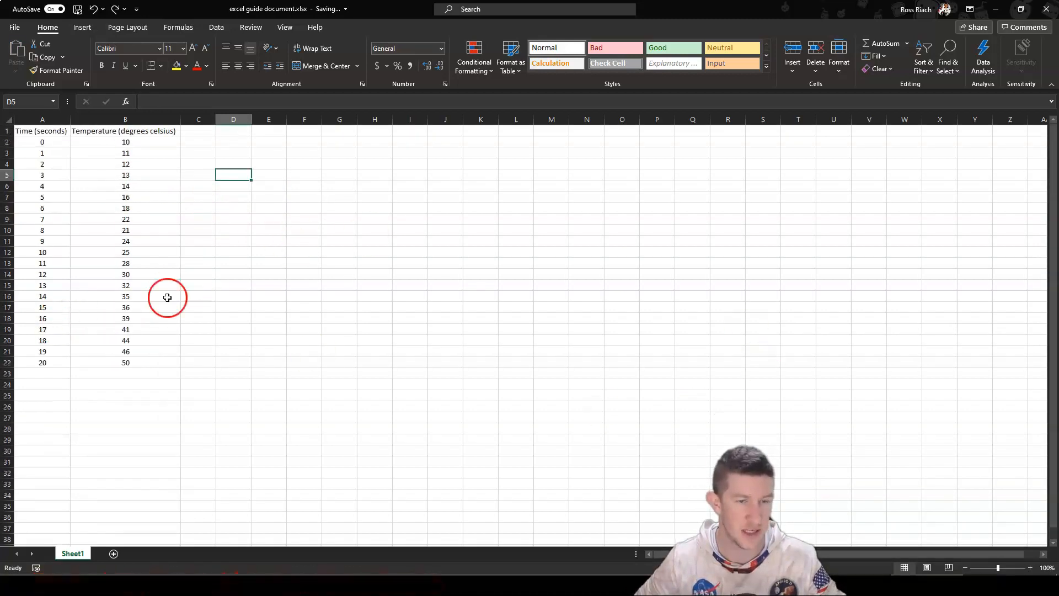
left_click(124, 143)
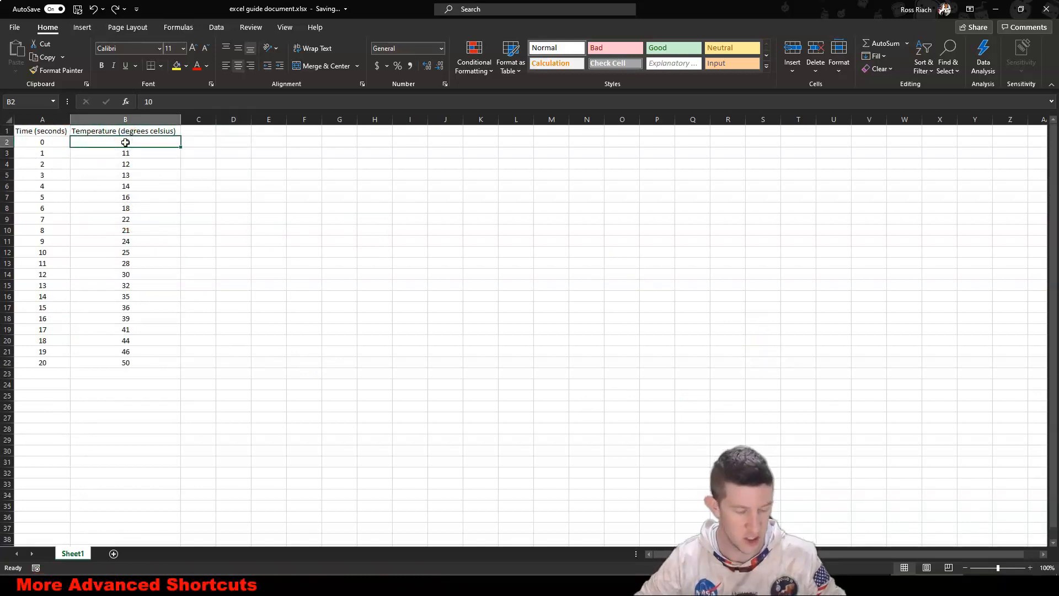
key("ctrl+shift+Down")
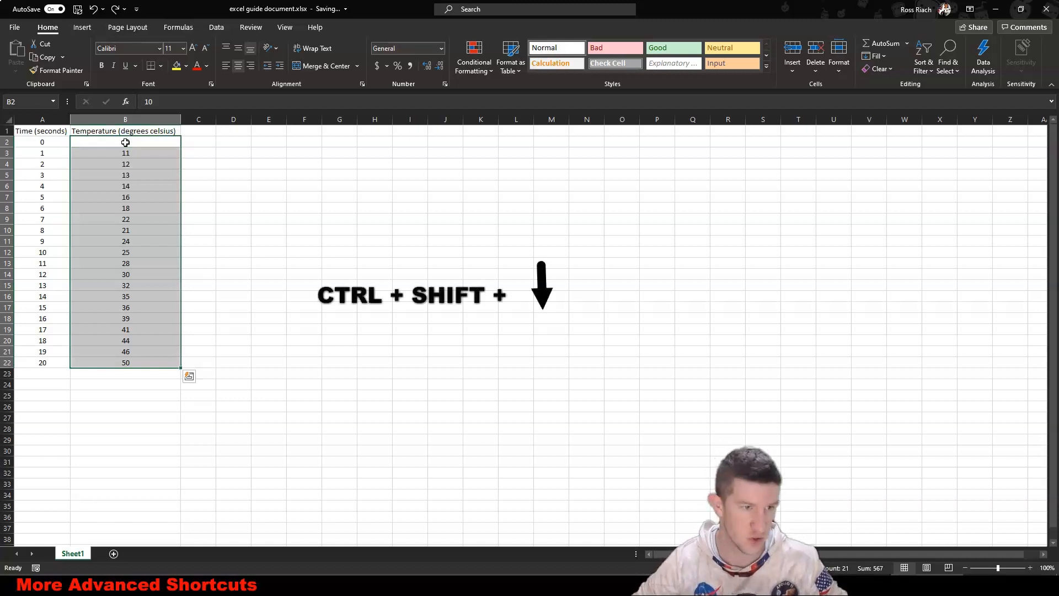
key("ctrl+q")
Step: Select the whole of column B, and reduce the selection to only the temperature values in B2:B22
left_click(127, 120)
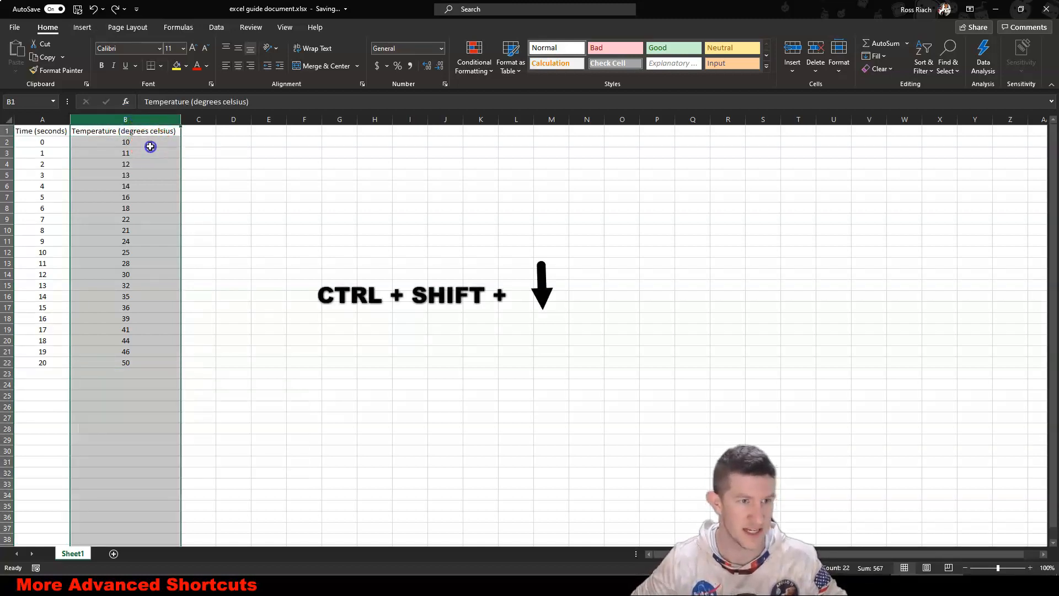
left_click(150, 145)
key("ctrl+shift+Down")
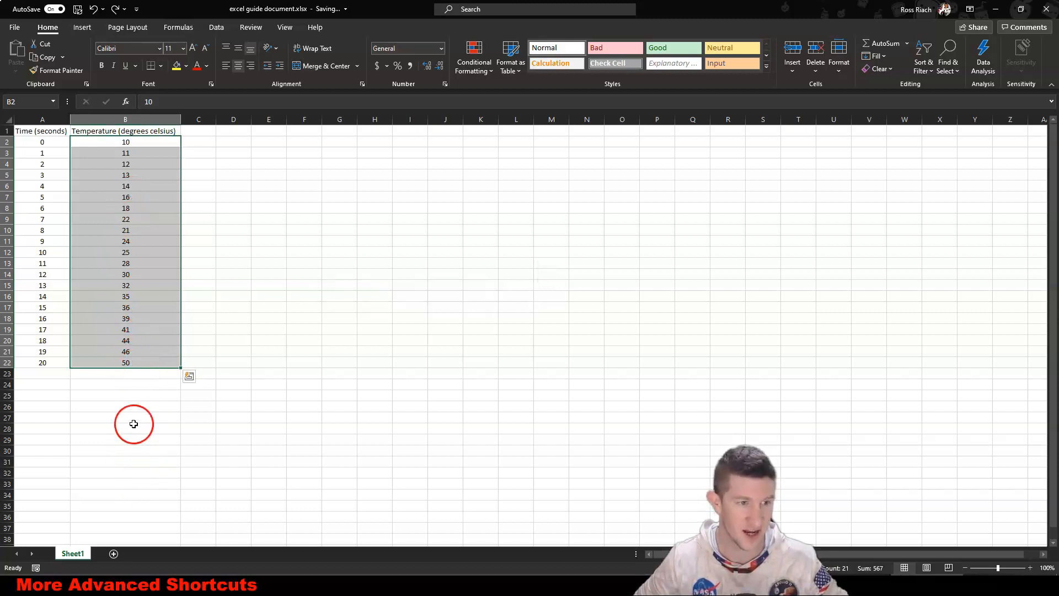
left_click(113, 146)
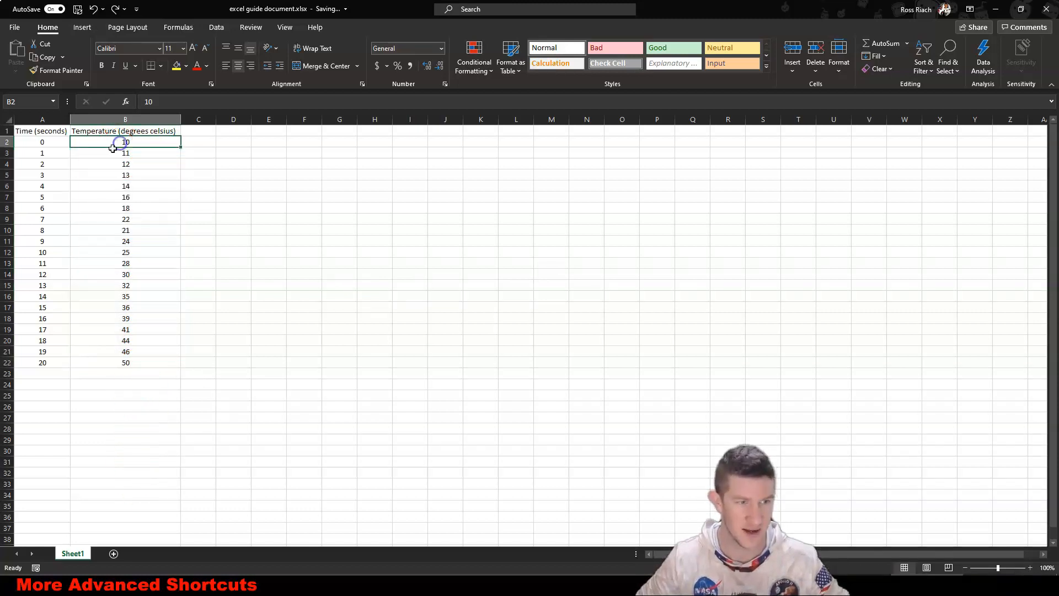
key("ctrl+shift+Down")
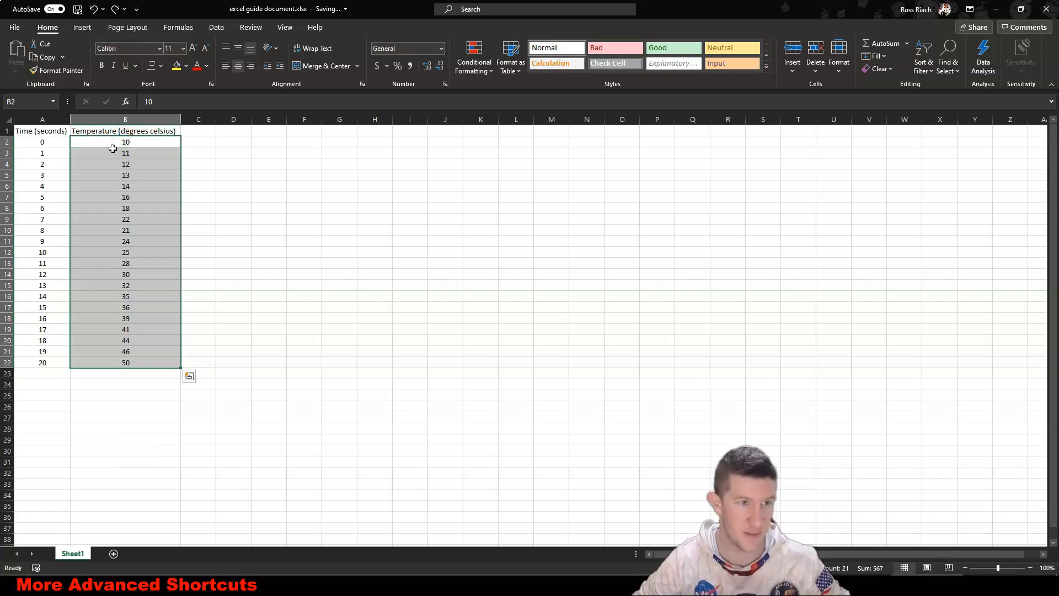
Step: Extend the selection from B2 to the sheet's last row, and jump back up to heading cell B1
key("ctrl+shift+Down")
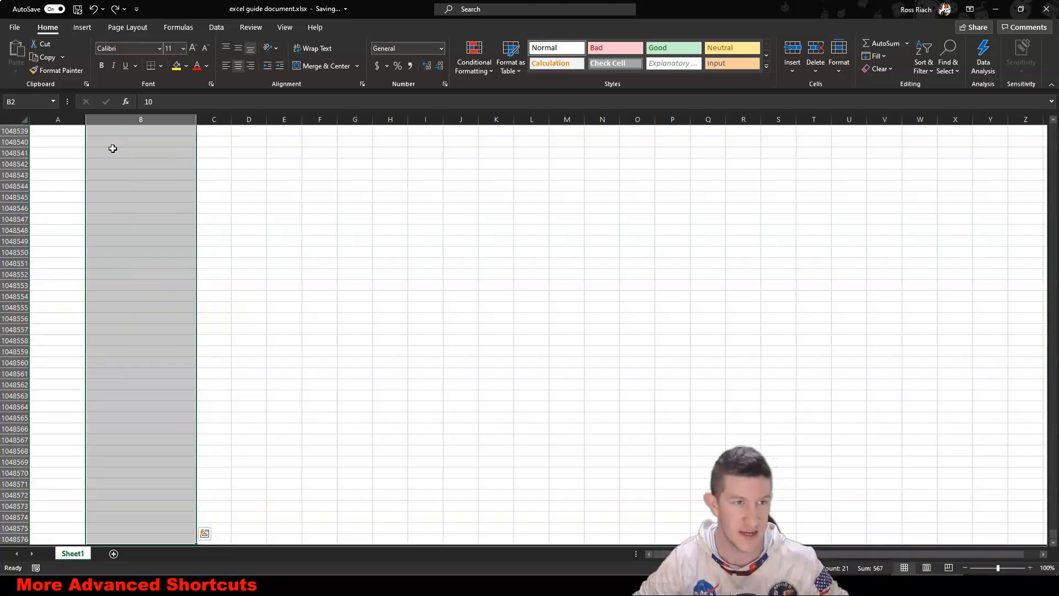
key("ctrl+shift+Up")
key("ctrl+Up")
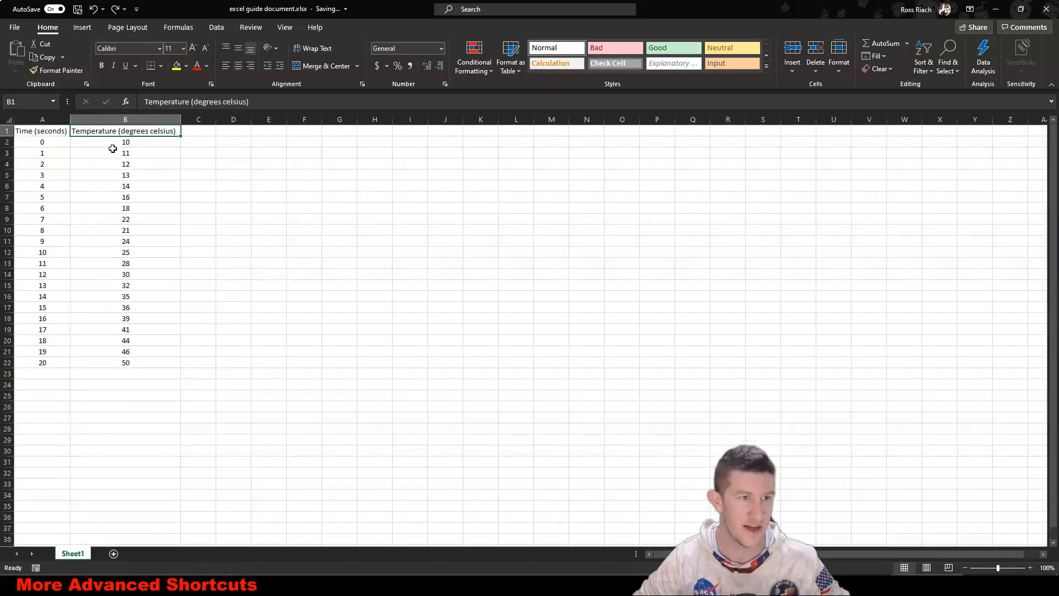
Step: Select the first data pair in A2:B2, and extend the selection to the entire row 2
key("Down")
key("Left")
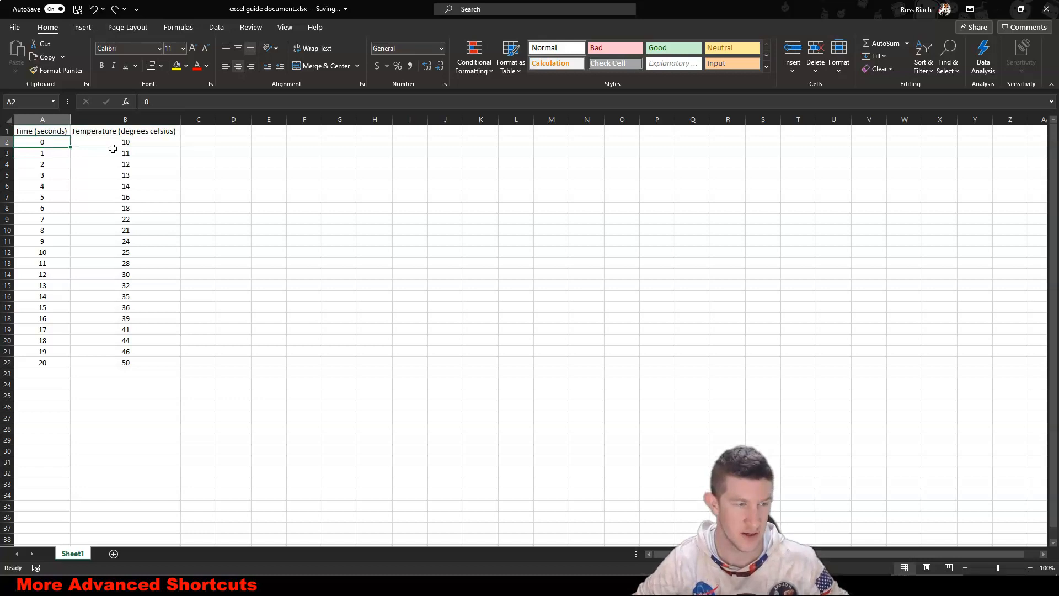
key("ctrl+shift+Right")
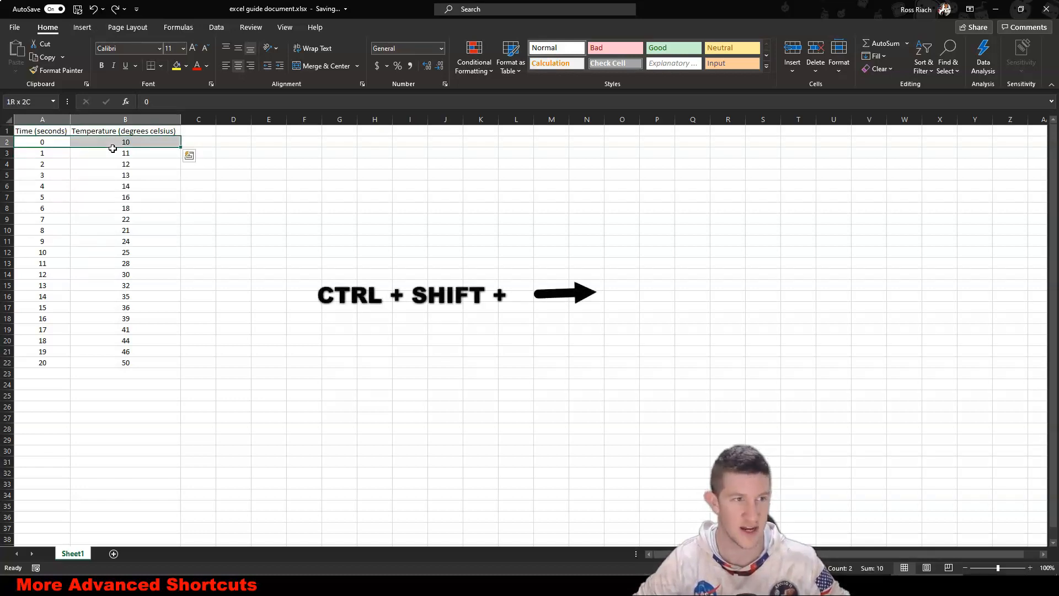
key("shift+space")
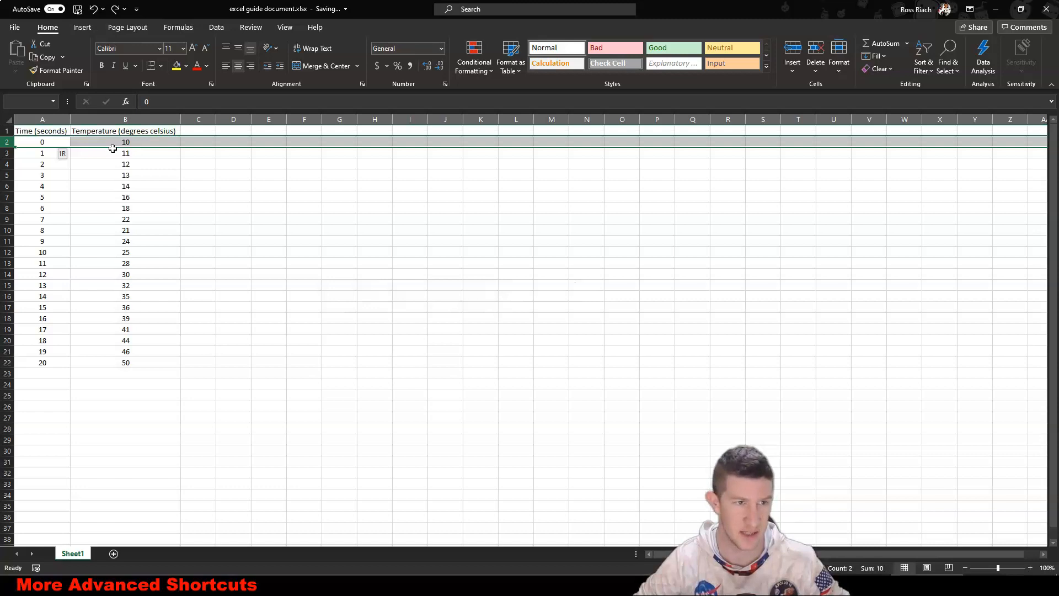
key("Down")
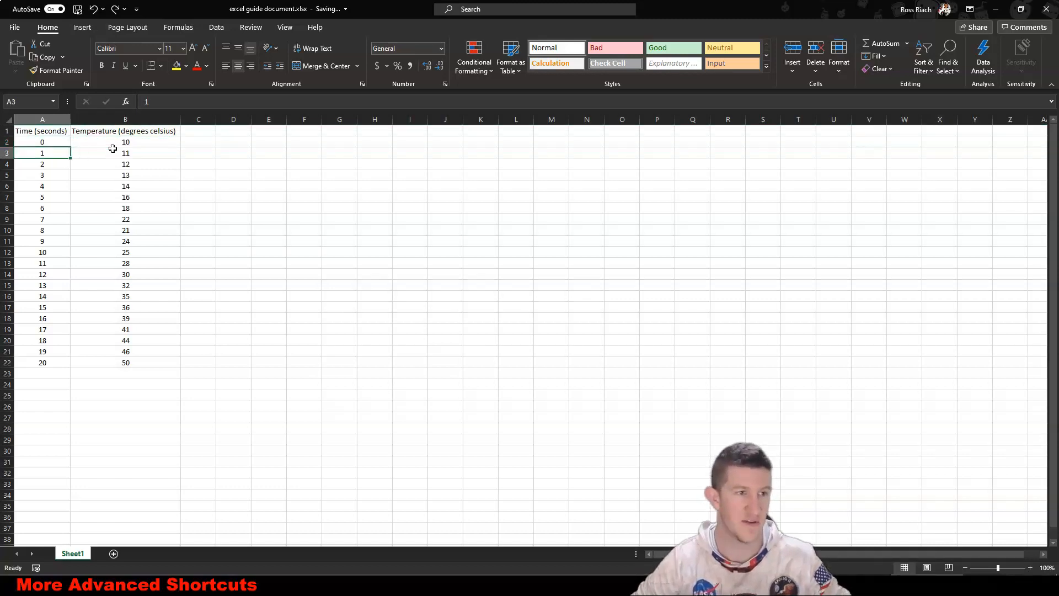
key("Right")
key("Up")
key("Left")
key("Down")
key("Down")
key("Right")
key("Up")
key("Up")
key("Left")
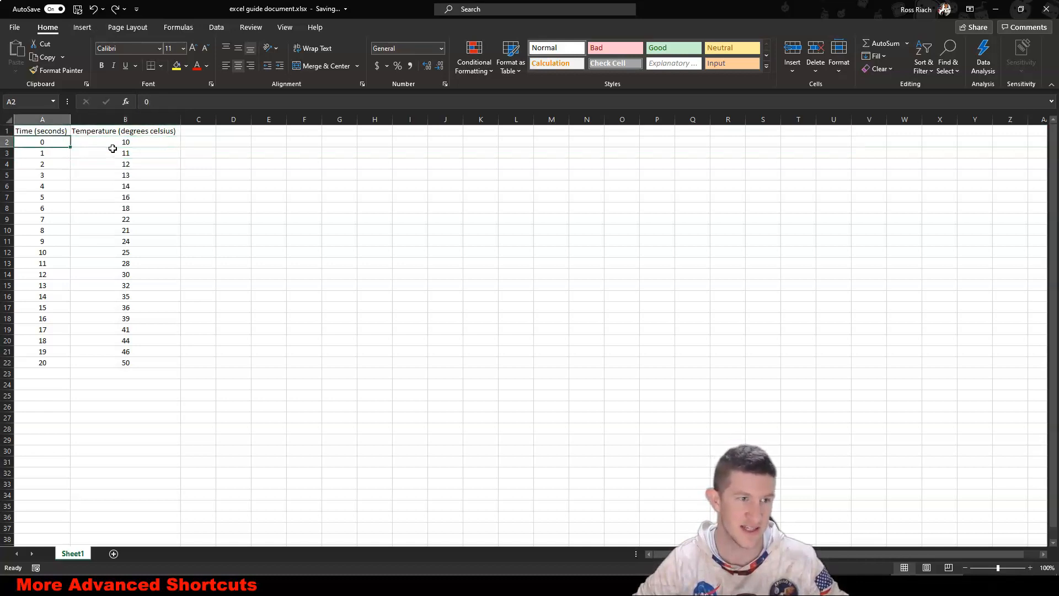
Step: Jump from A2 past the last time value to the sheet's final row, and return to heading cell A1
key("ctrl+Down")
key("ctrl+Down")
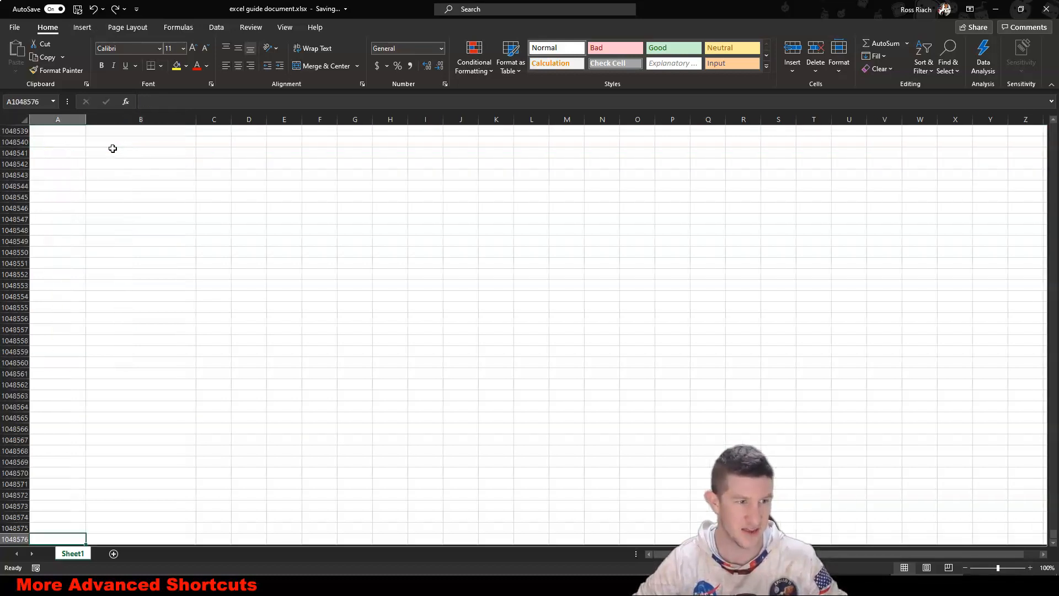
key("shift+Up")
key("shift+Up")
key("shift+Up")
key("ctrl+Home")
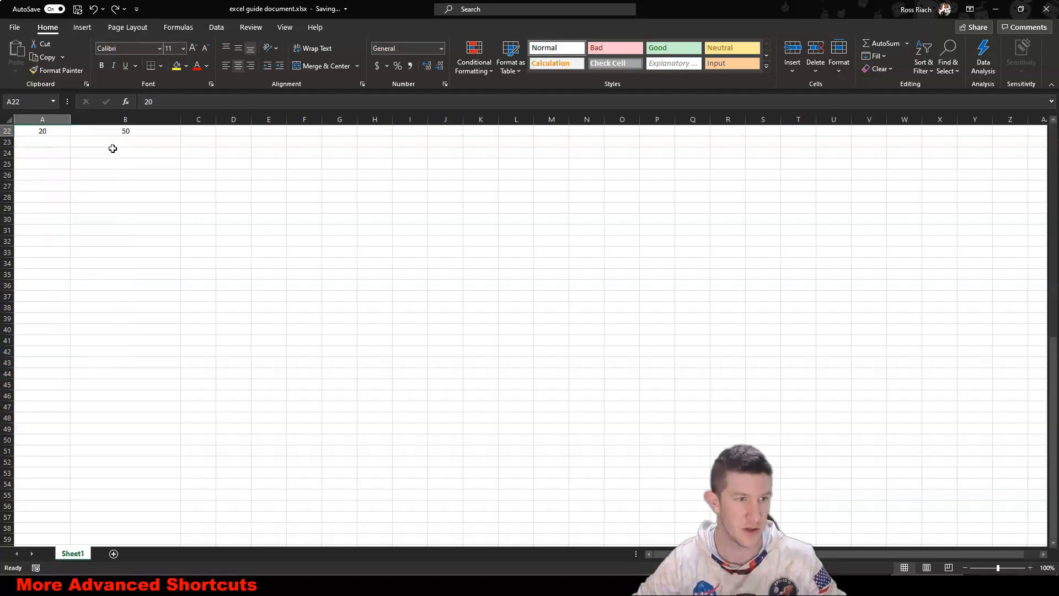
Step: Select the first six time and temperature pairs in A2:B7
key("Down")
key("shift+Down")
key("shift+Down")
key("shift+Down")
key("shift+Down")
key("shift+Down")
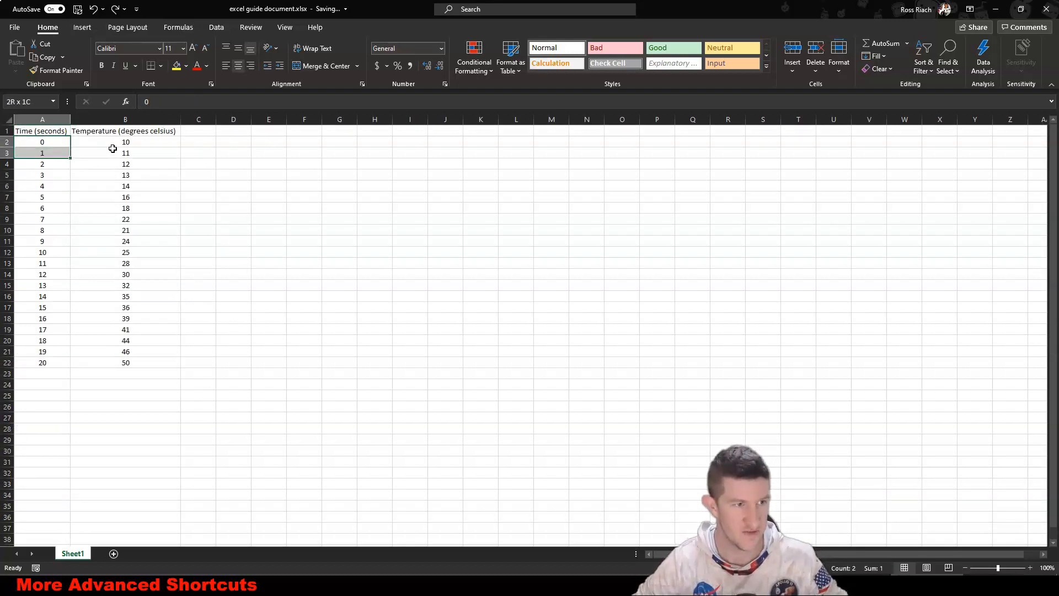
key("shift+Right")
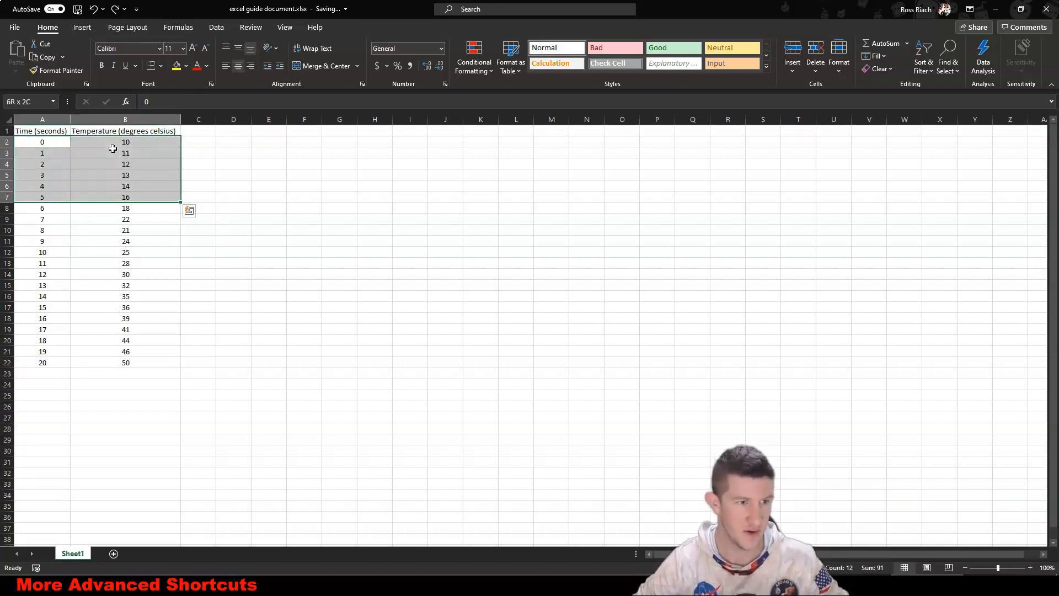
Step: Extend the selection down both data columns to cover A2:B12
key("shift+Down")
key("shift+Left")
key("shift+Right")
key("shift+Down")
key("shift+Down")
key("shift+Down")
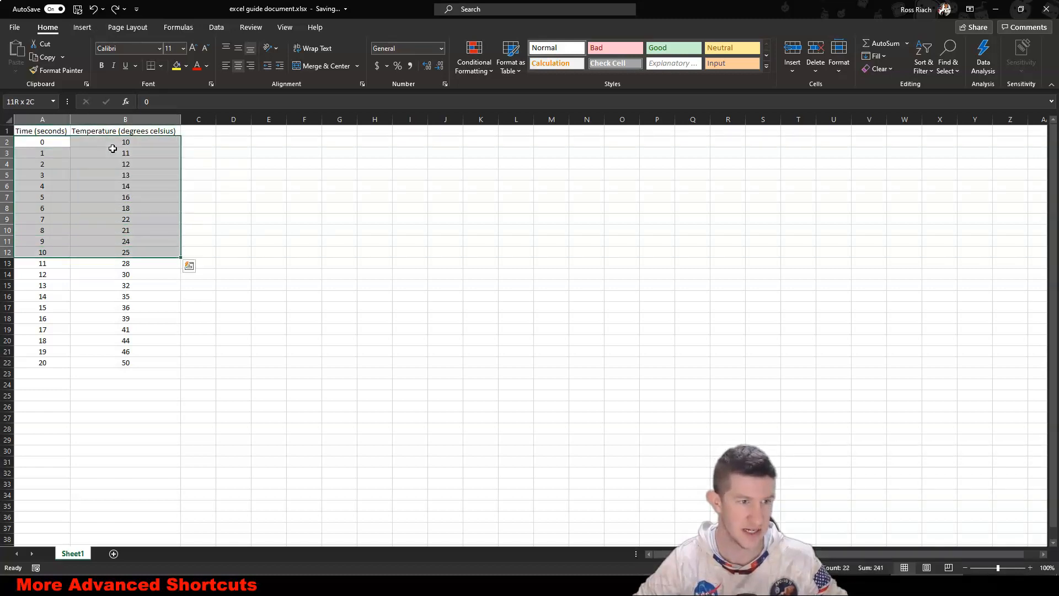
left_click(113, 149)
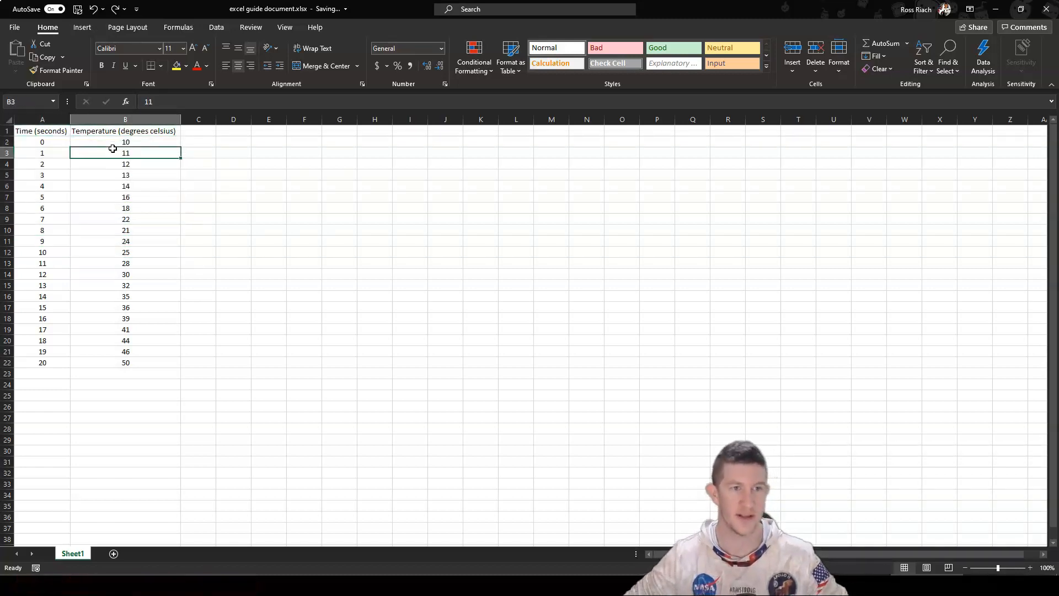
left_click(244, 204)
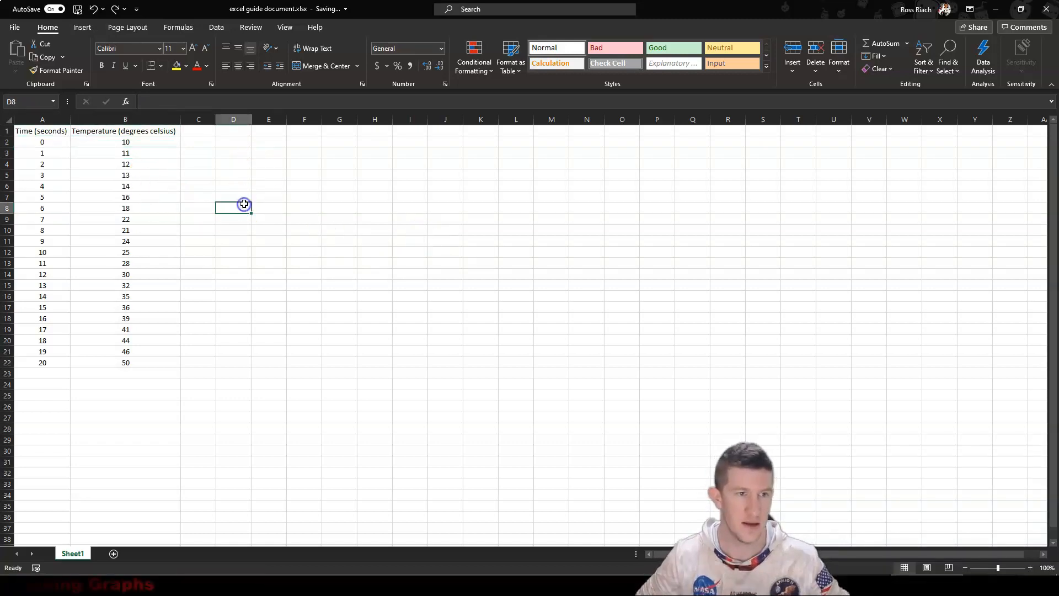
left_click(219, 185)
left_click(237, 175)
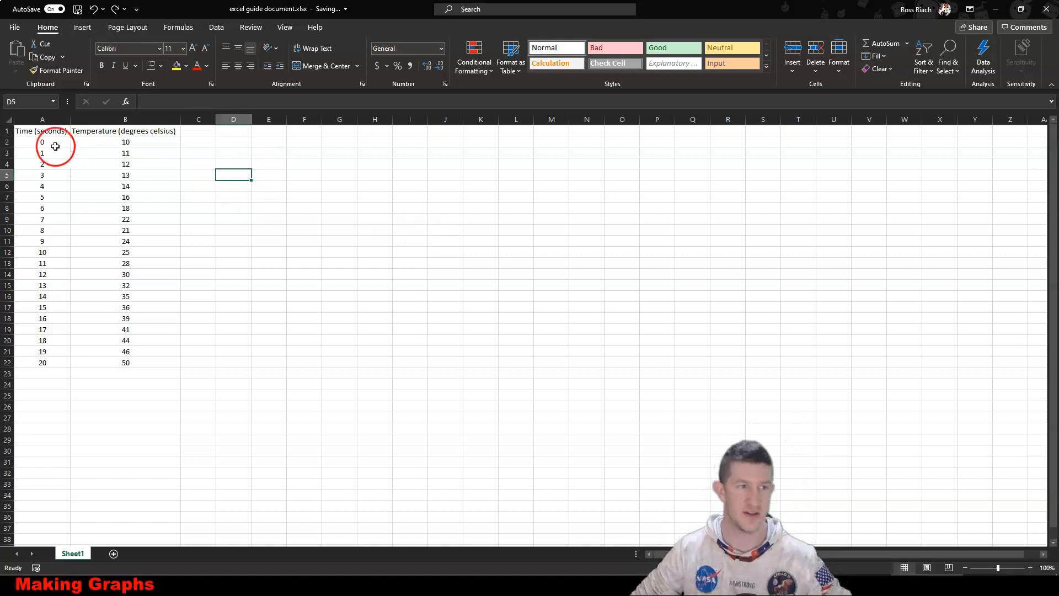
left_click_drag(44, 143, 144, 365)
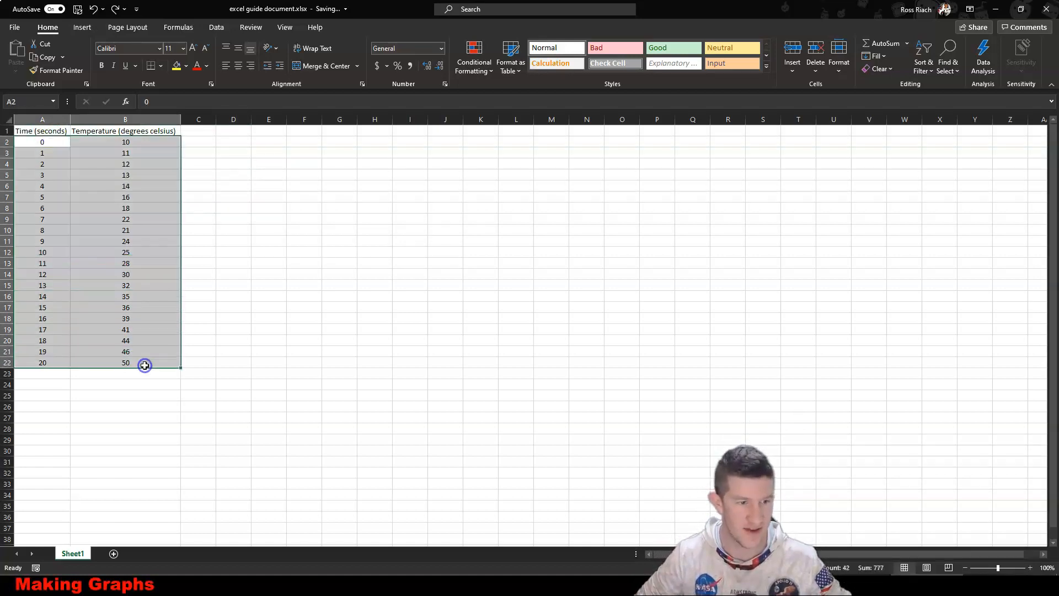
left_click(82, 30)
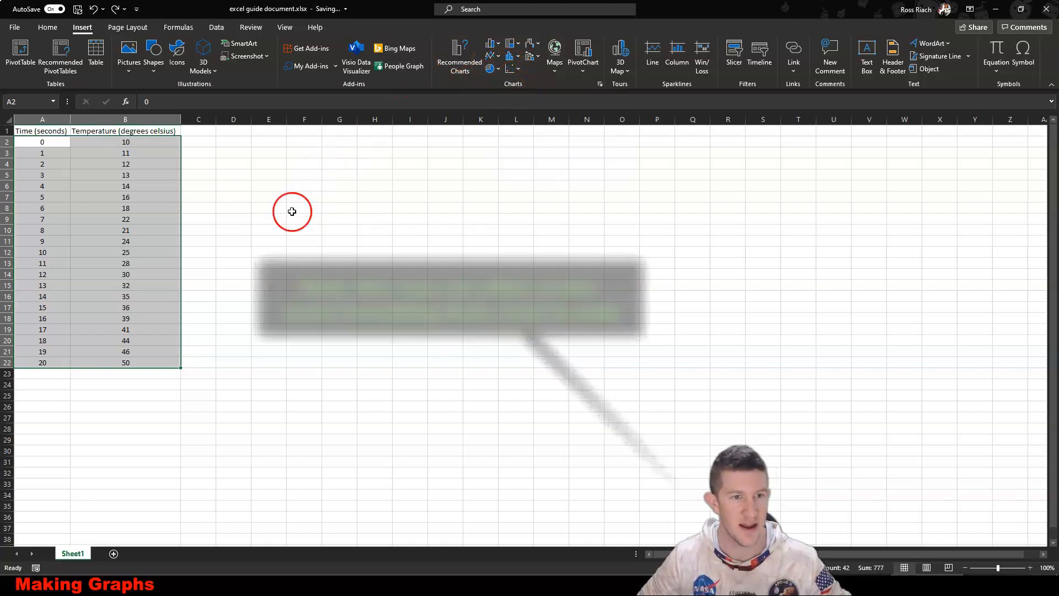
left_click(265, 185)
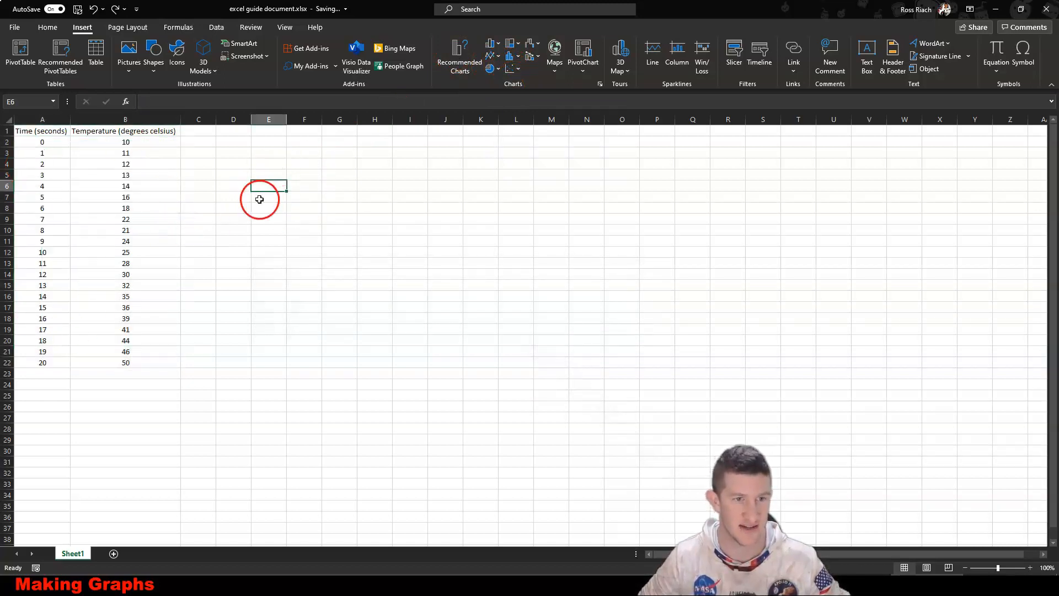
Step: Insert a blank Scatter chart with empty cell D6 selected, and place it beside the data table, enlarged to span columns C to N
left_click(242, 184)
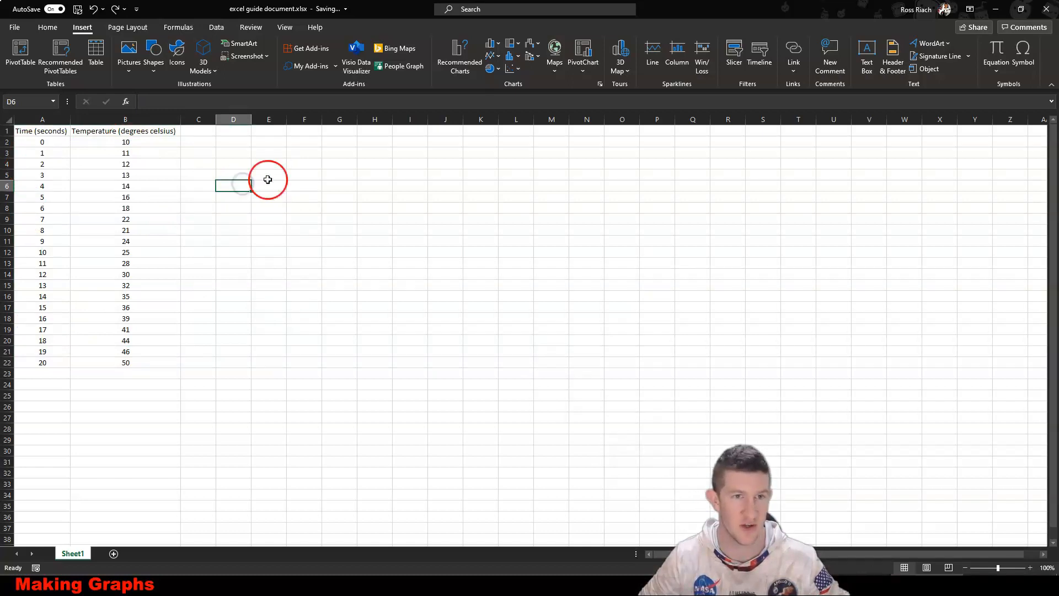
left_click(517, 70)
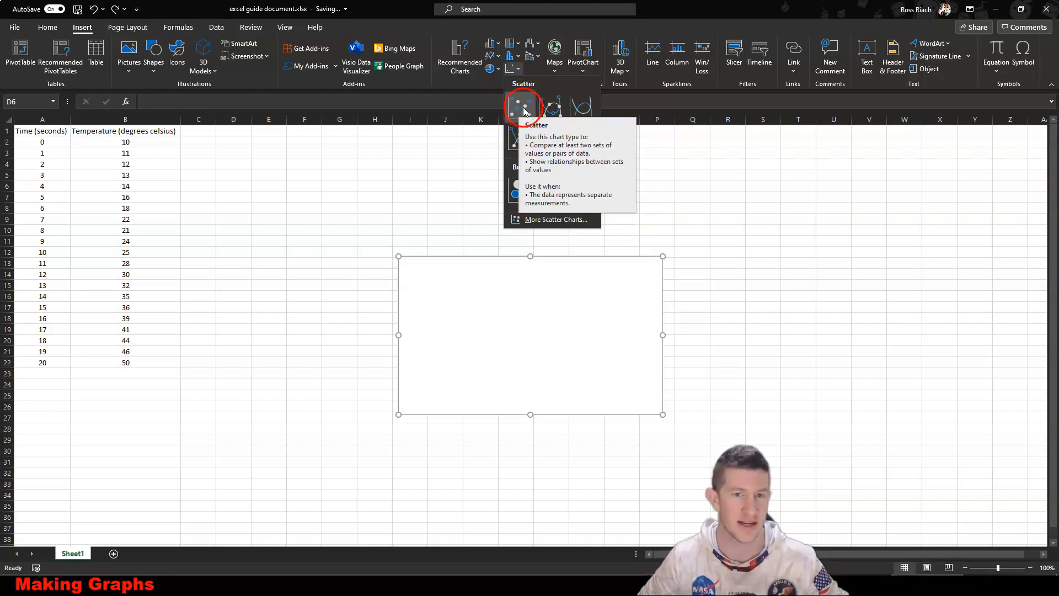
left_click(524, 112)
left_click_drag(518, 288, 324, 203)
left_click_drag(471, 325, 591, 366)
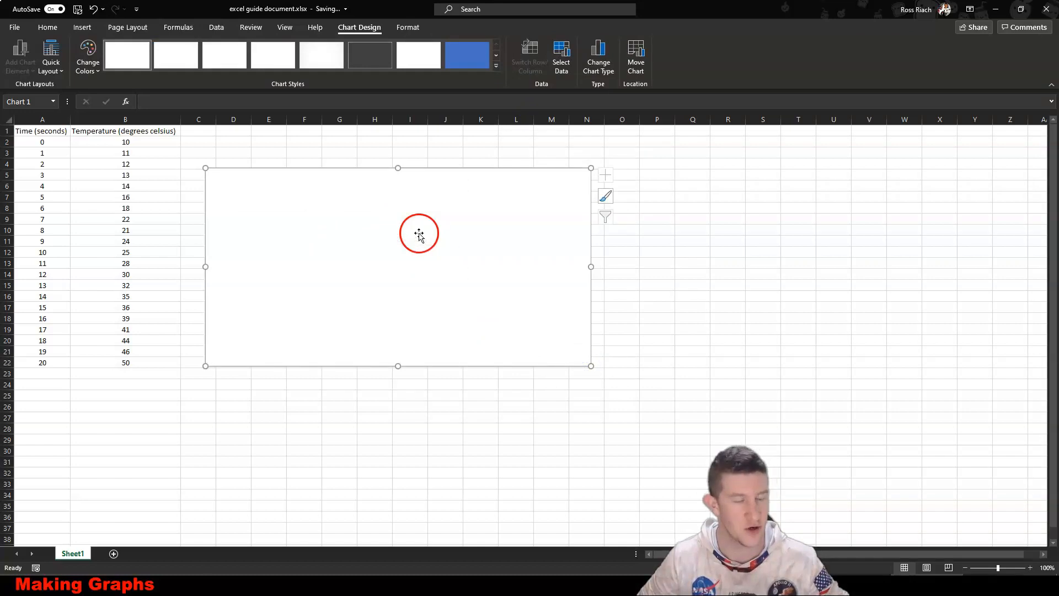
Step: Add a new data series to the blank chart's data source and name it Temp VS Time
right_click(522, 210)
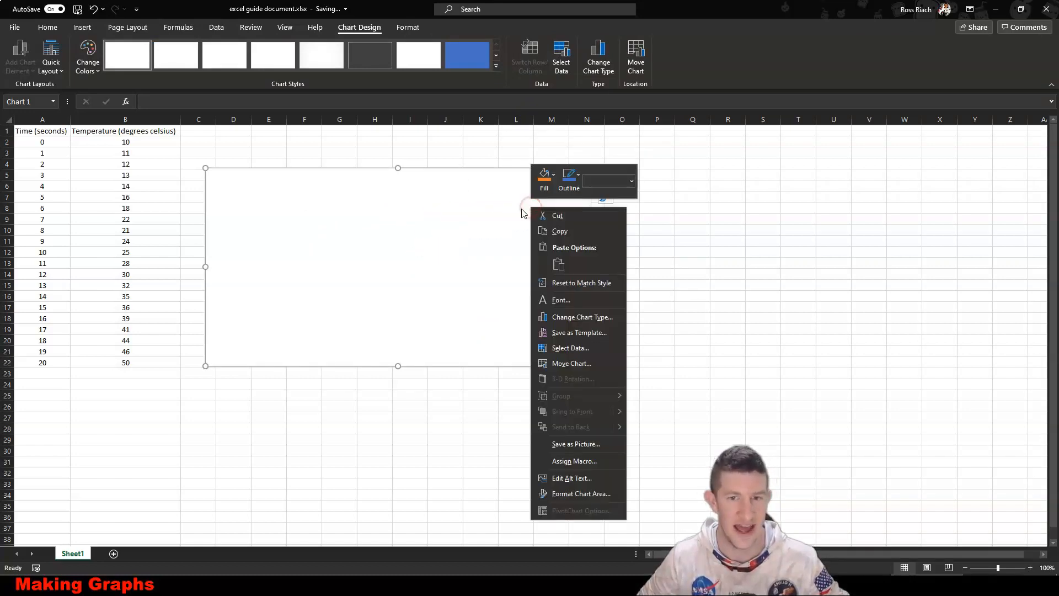
right_click(444, 222)
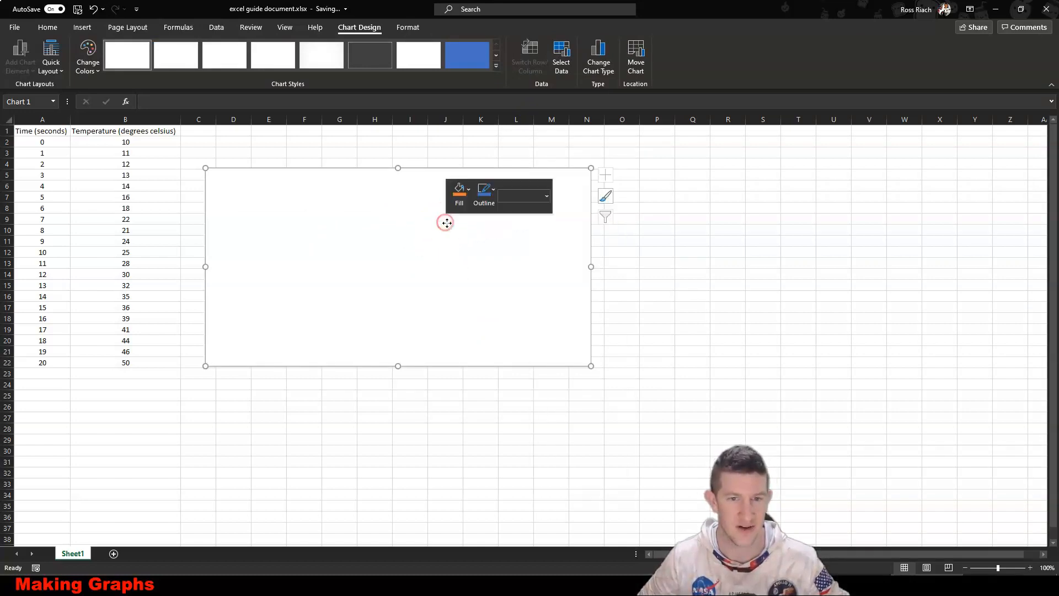
left_click(482, 364)
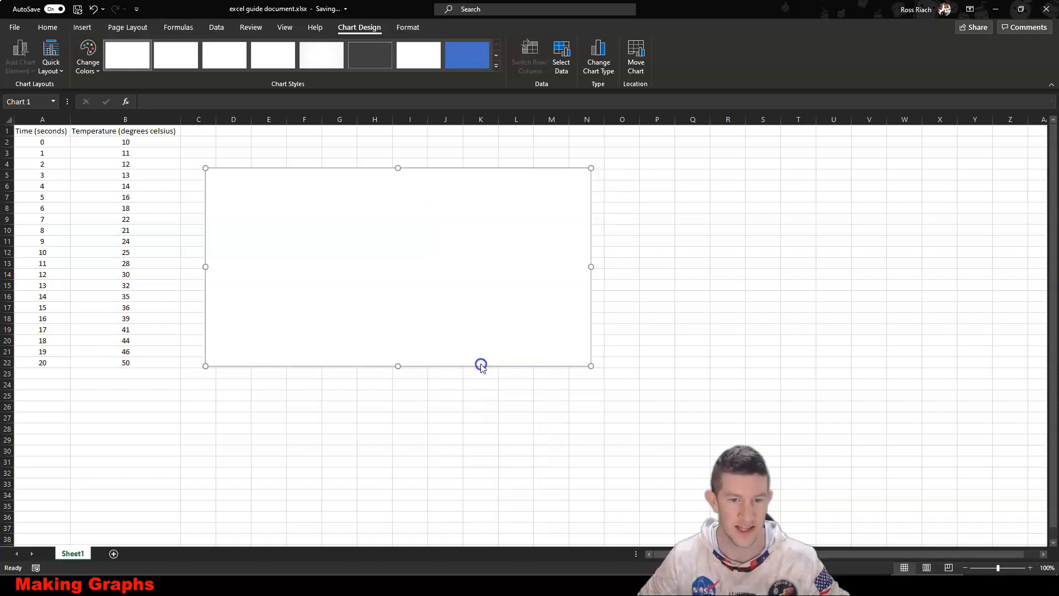
left_click_drag(870, 134, 742, 154)
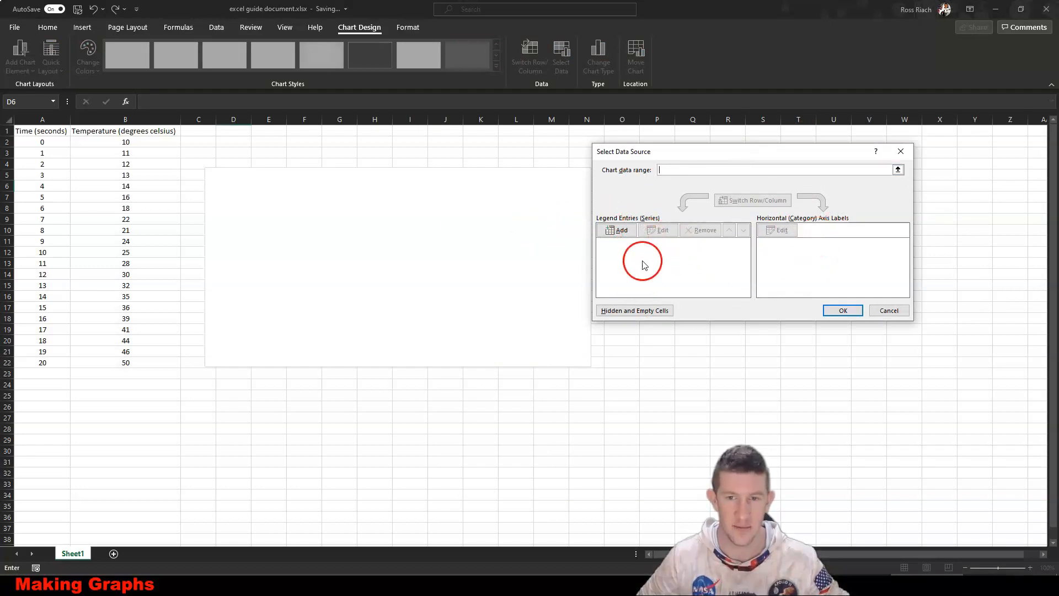
left_click(619, 231)
left_click_drag(851, 169, 692, 172)
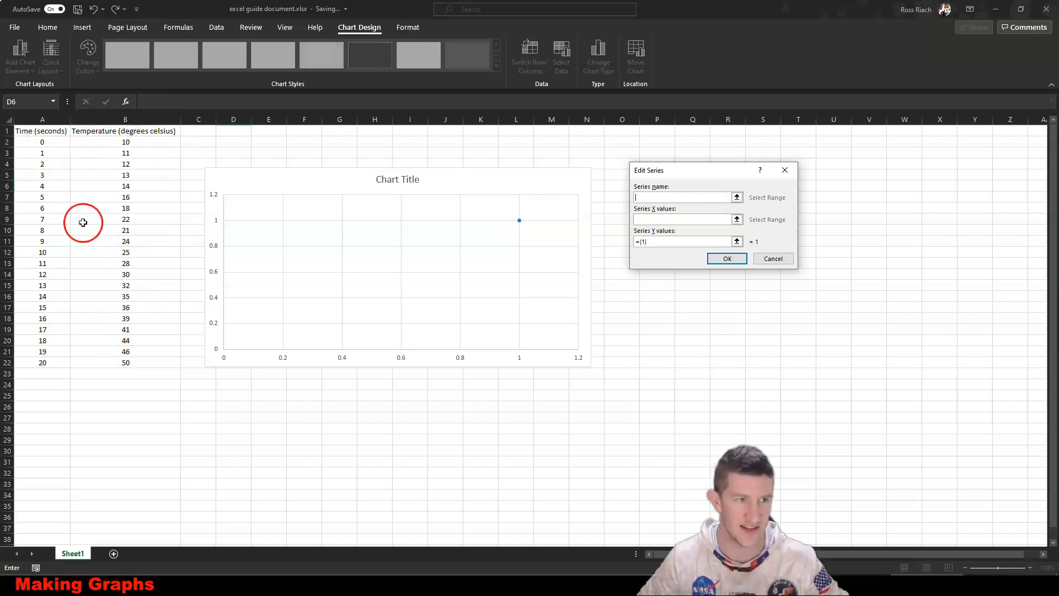
left_click(681, 196)
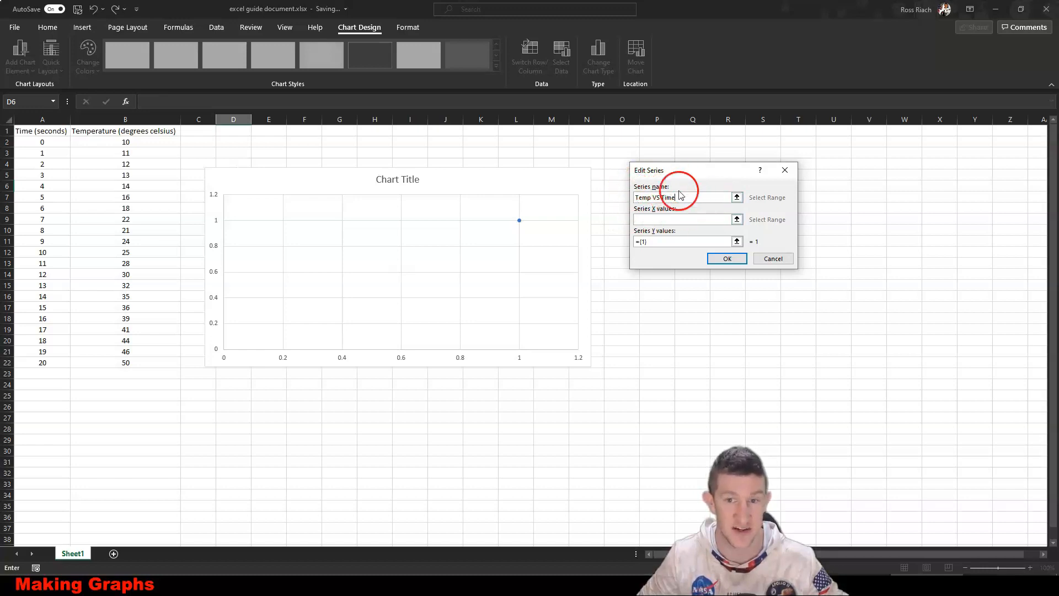
Step: Set the series X values to the times in A2:A22 and its Y values to the temperatures in B2:B22
left_click(708, 218)
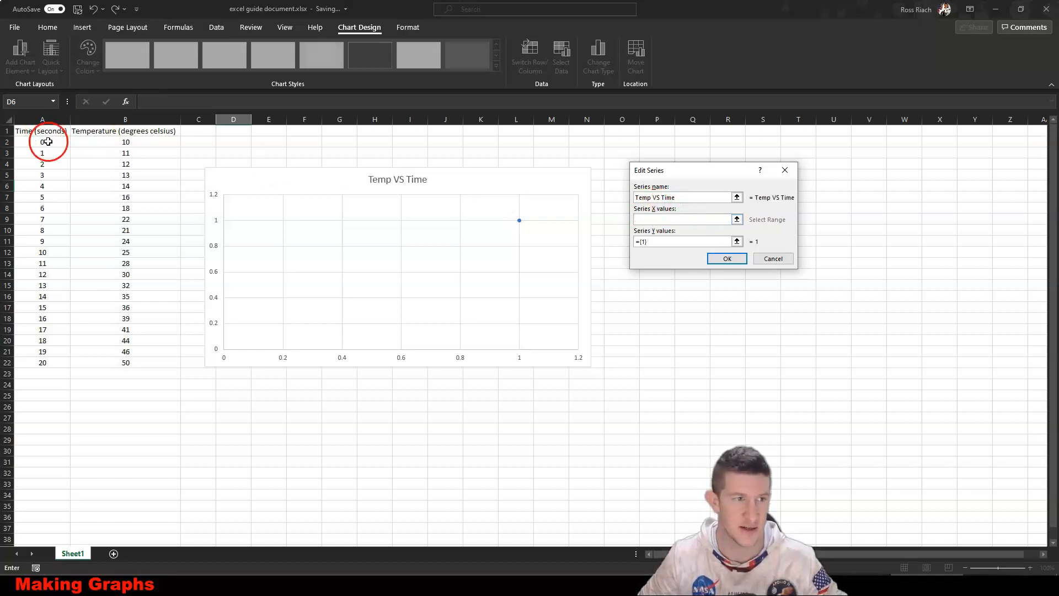
left_click_drag(39, 143, 47, 364)
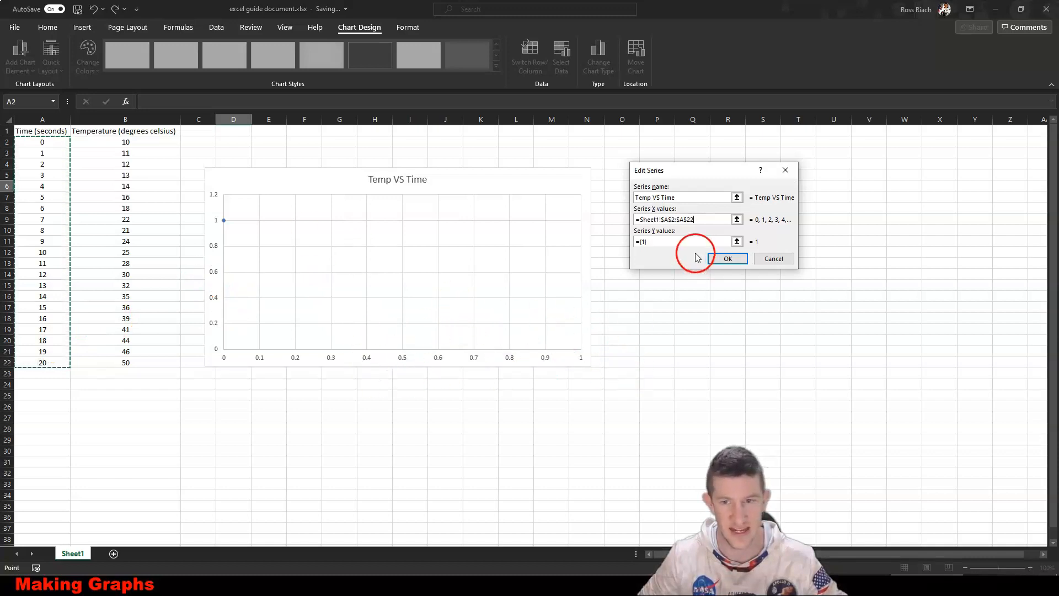
left_click(670, 241)
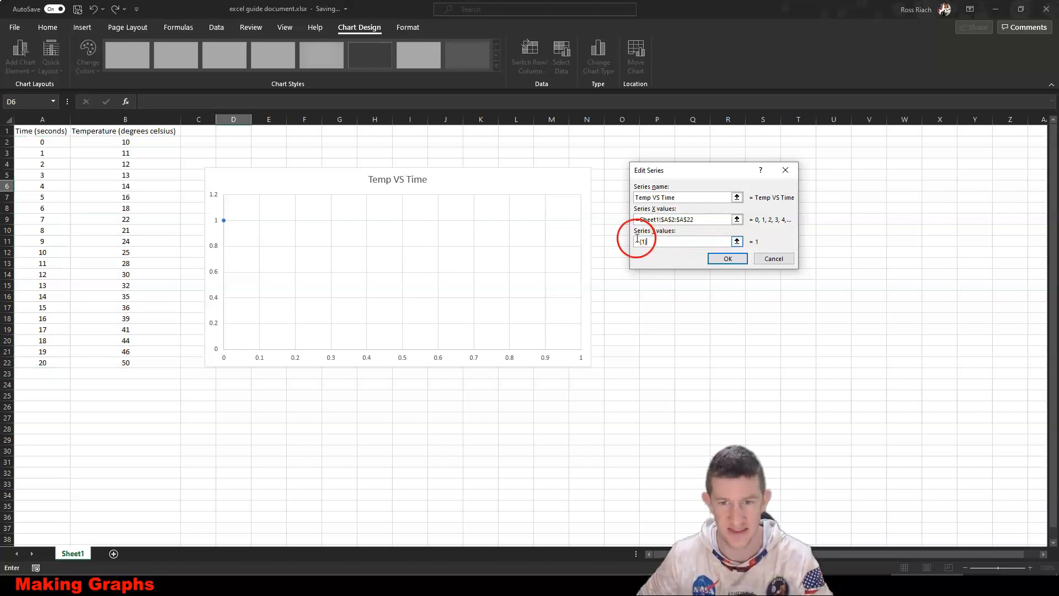
key("BackSpace")
key("BackSpace")
key("BackSpace")
key("BackSpace")
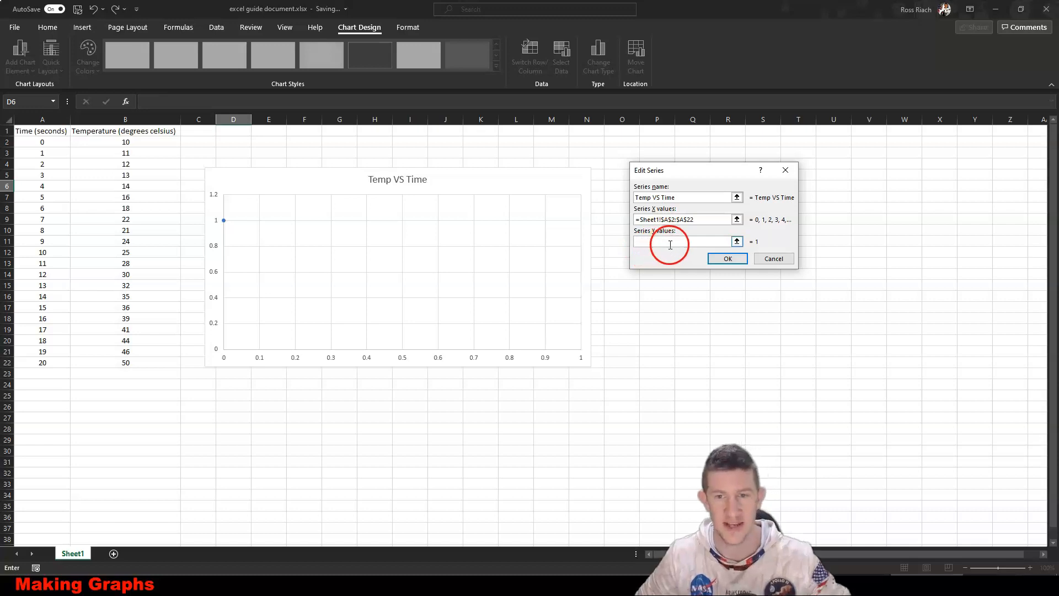
left_click_drag(124, 142, 133, 369)
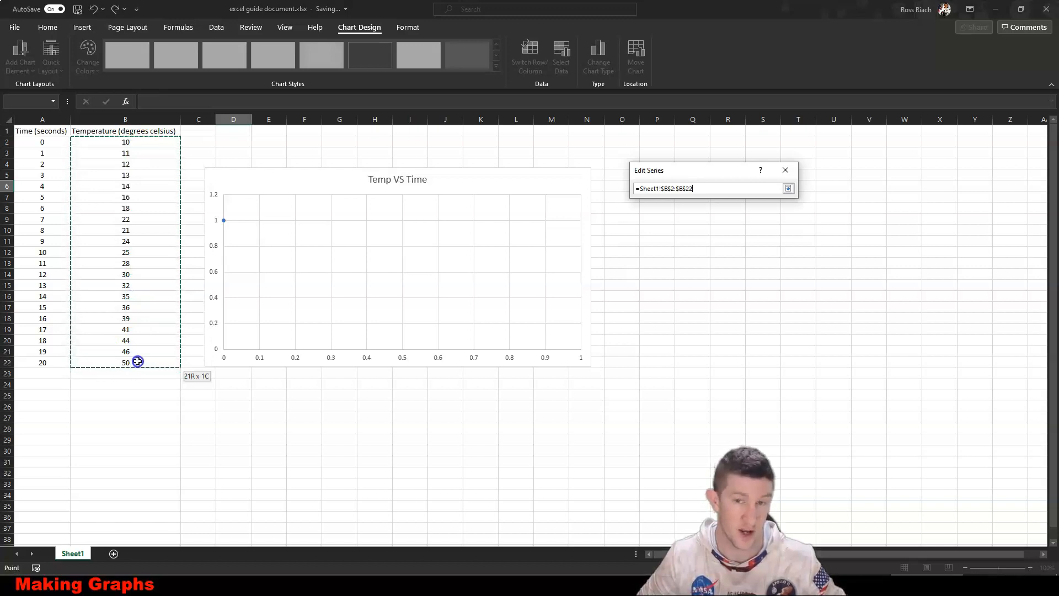
left_click_drag(137, 361, 137, 360)
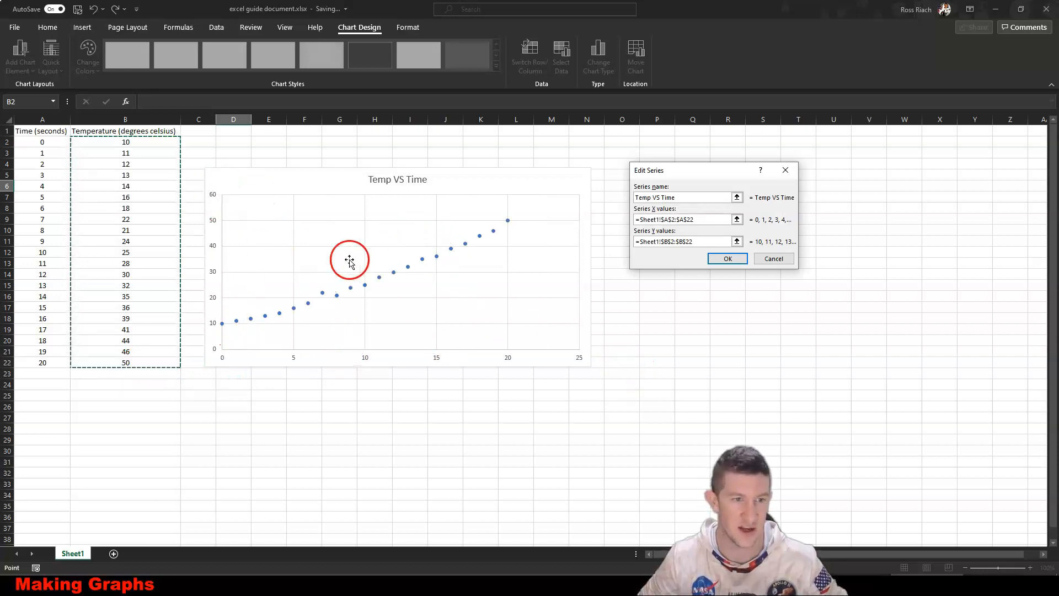
left_click(729, 259)
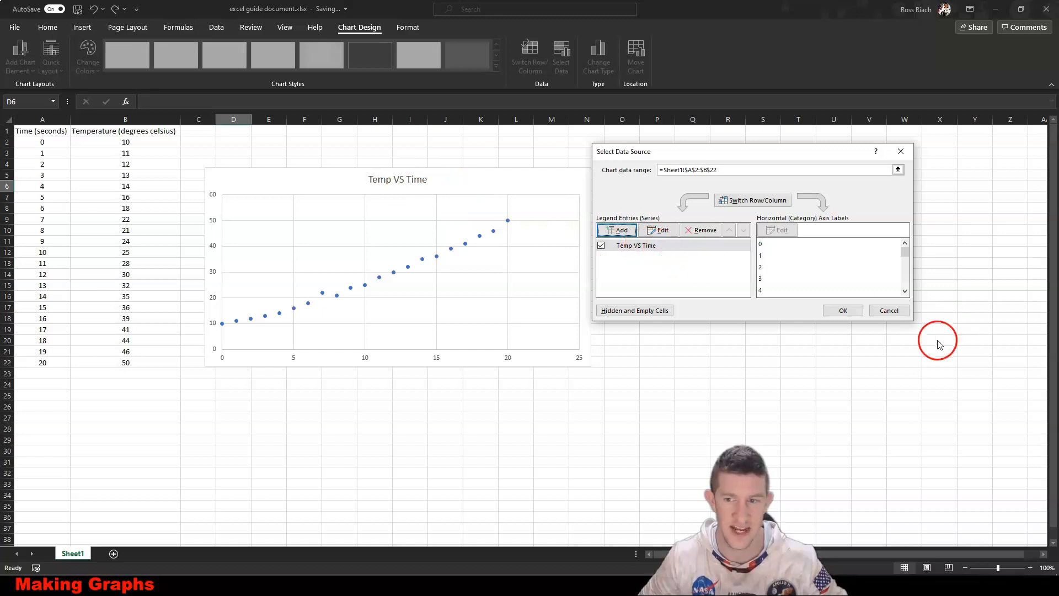
left_click(839, 310)
Step: Move the Temp VS Time chart slightly away from the data table and up to about row 4
mouse_move(460, 182)
left_mouse_down()
mouse_move(489, 182)
mouse_move(480, 184)
left_mouse_up()
left_click(463, 234)
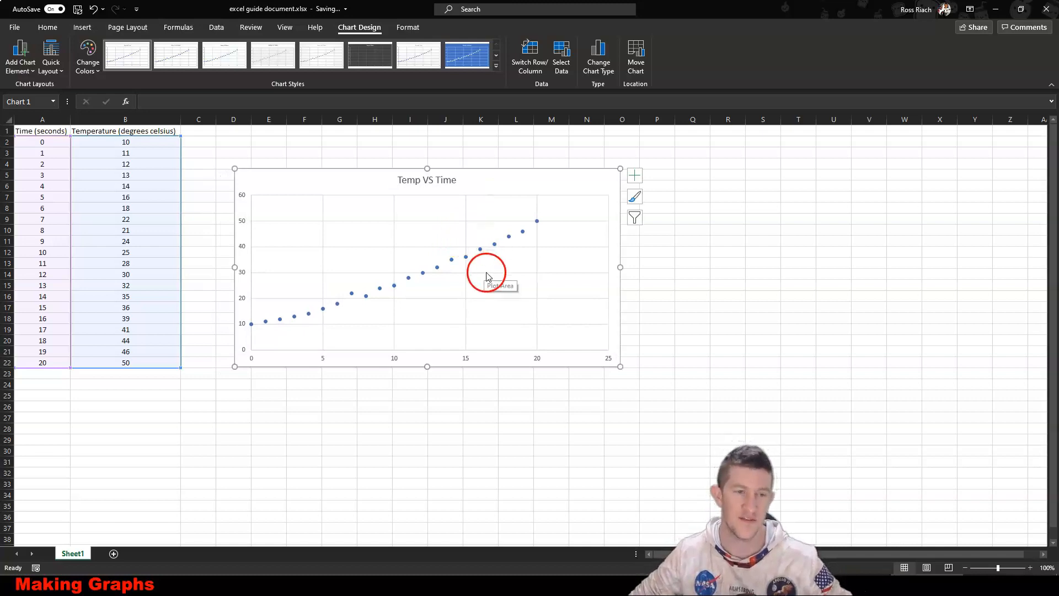
left_click_drag(522, 187, 518, 165)
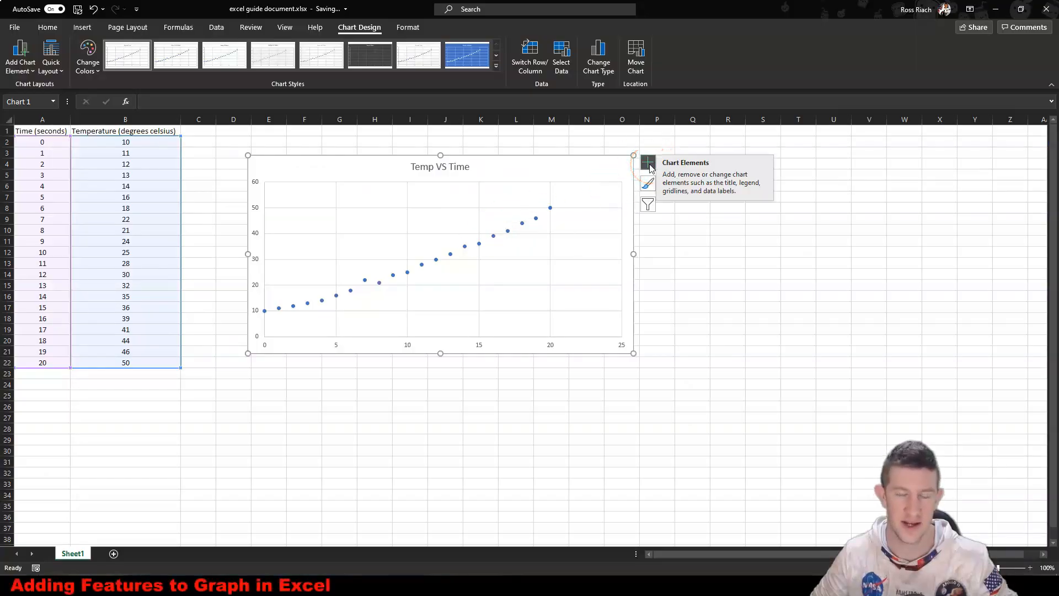
Step: Add axis titles to both axes of the Temp VS Time chart
left_click(649, 167)
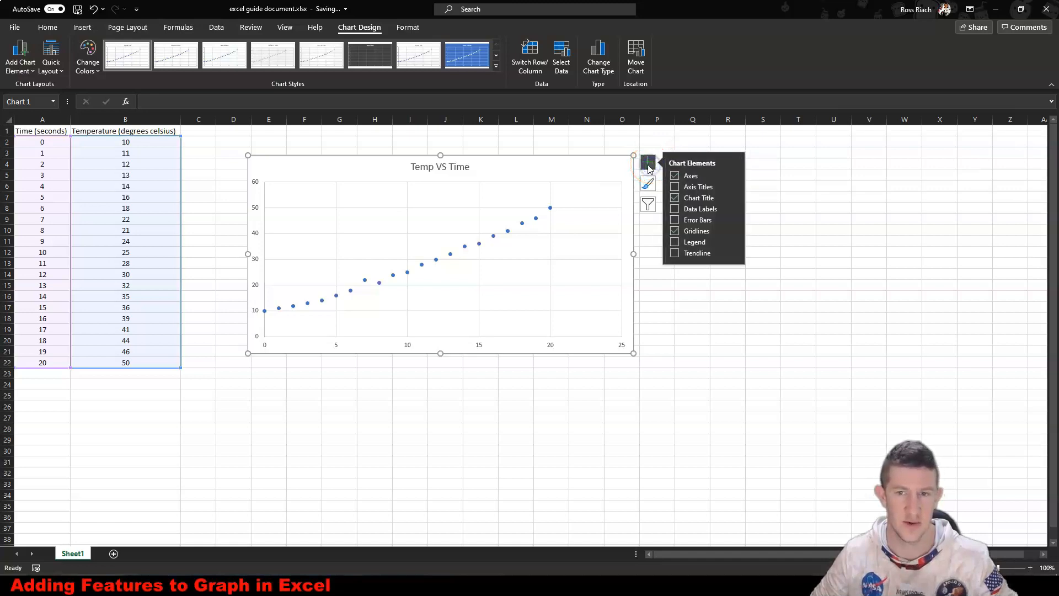
left_click(676, 187)
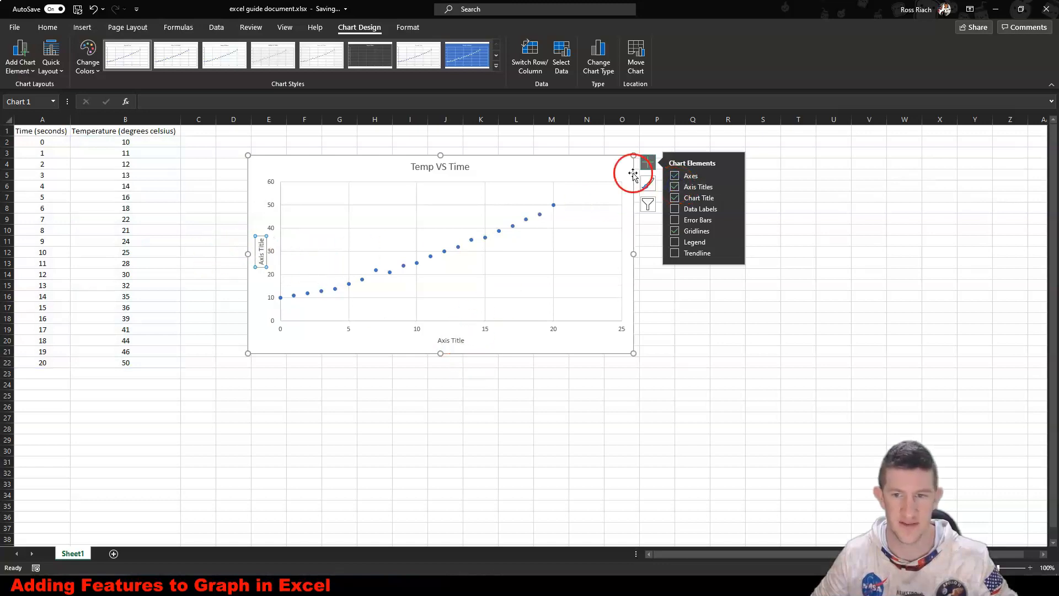
Step: Try out data labels and error bars on the chart, removing each one again
left_click(679, 214)
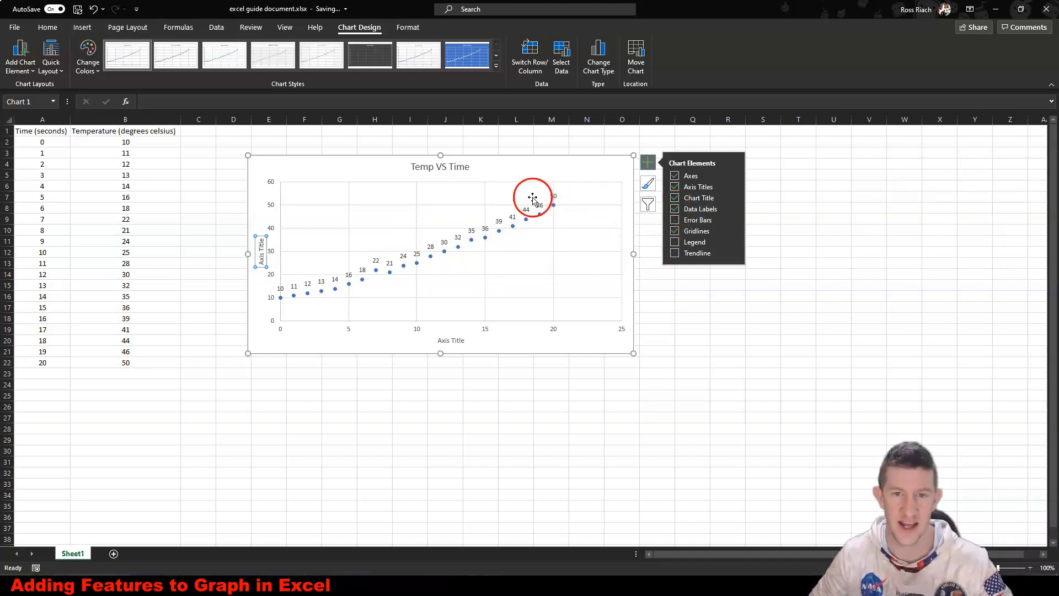
left_click(674, 208)
left_click(675, 219)
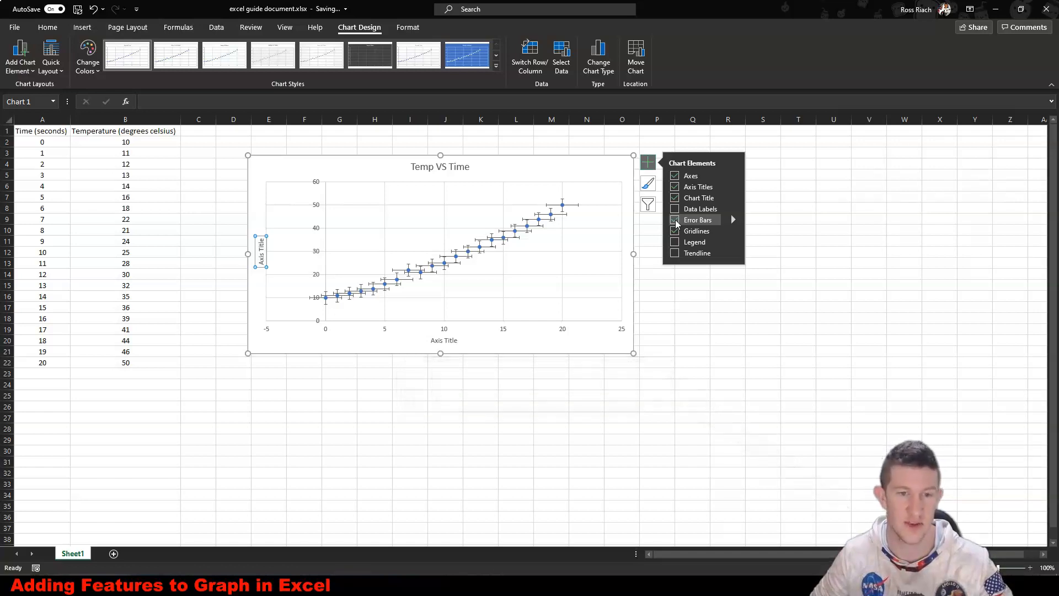
left_click(675, 221)
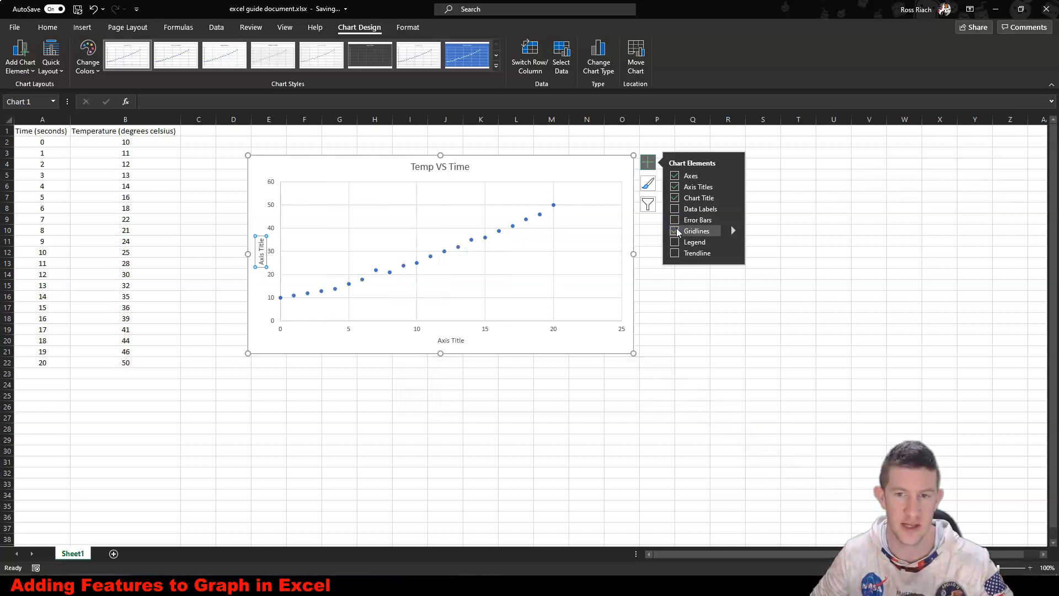
Step: Show the legend on the Temp VS Time chart
left_click(675, 243)
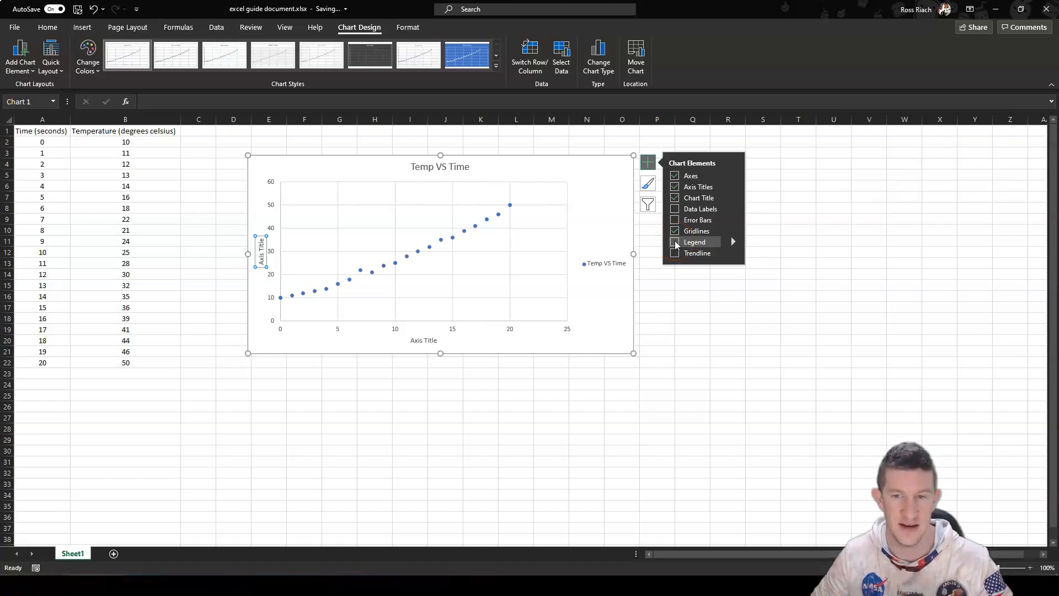
Step: Remove the legend from the Temp VS Time chart, add a linear trendline and open its detailed formatting options
left_click(677, 243)
left_click(675, 254)
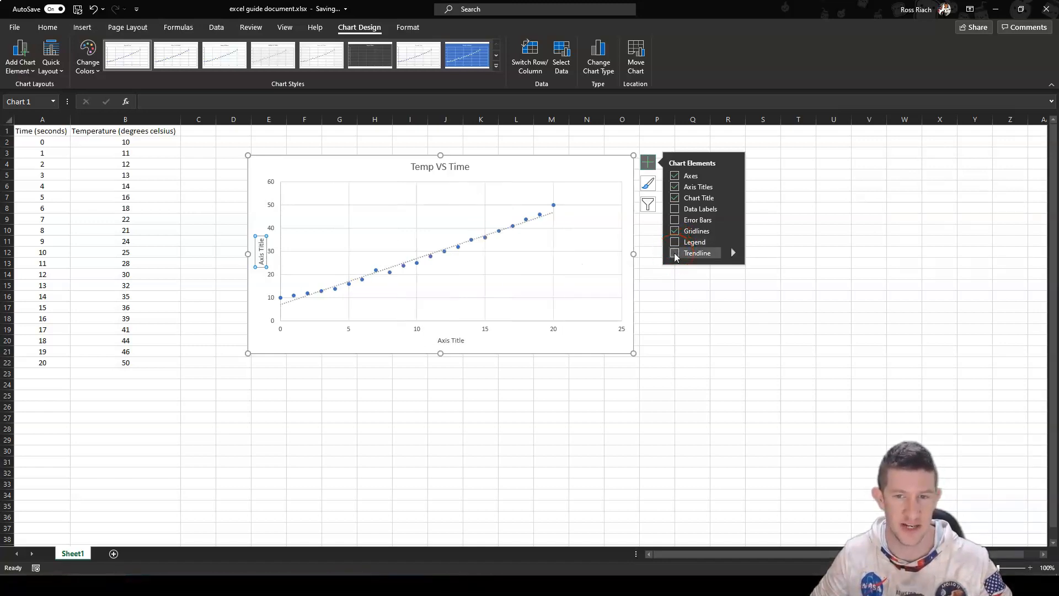
left_click(730, 252)
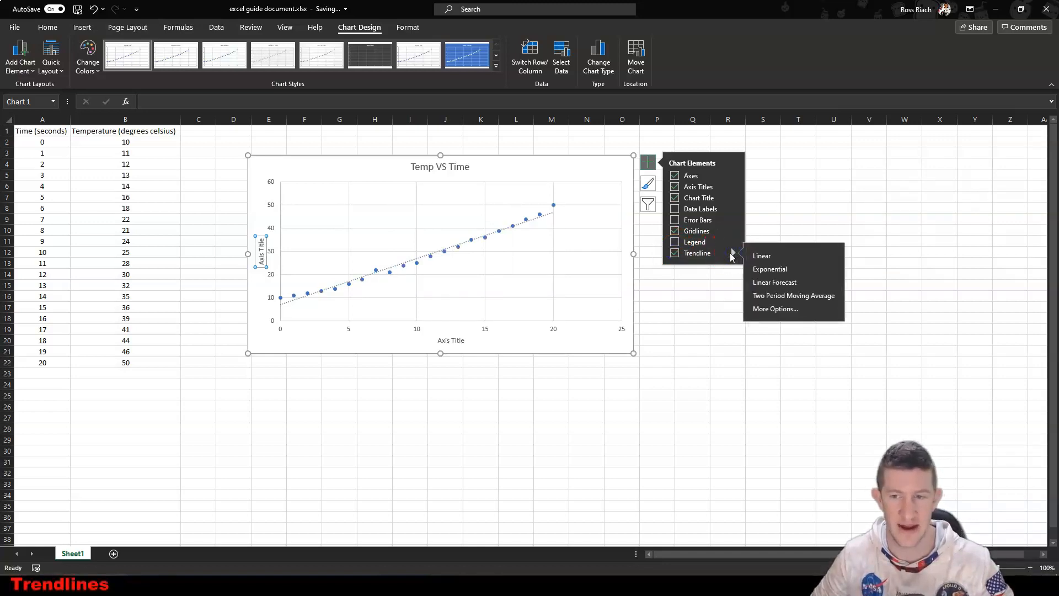
left_click(778, 308)
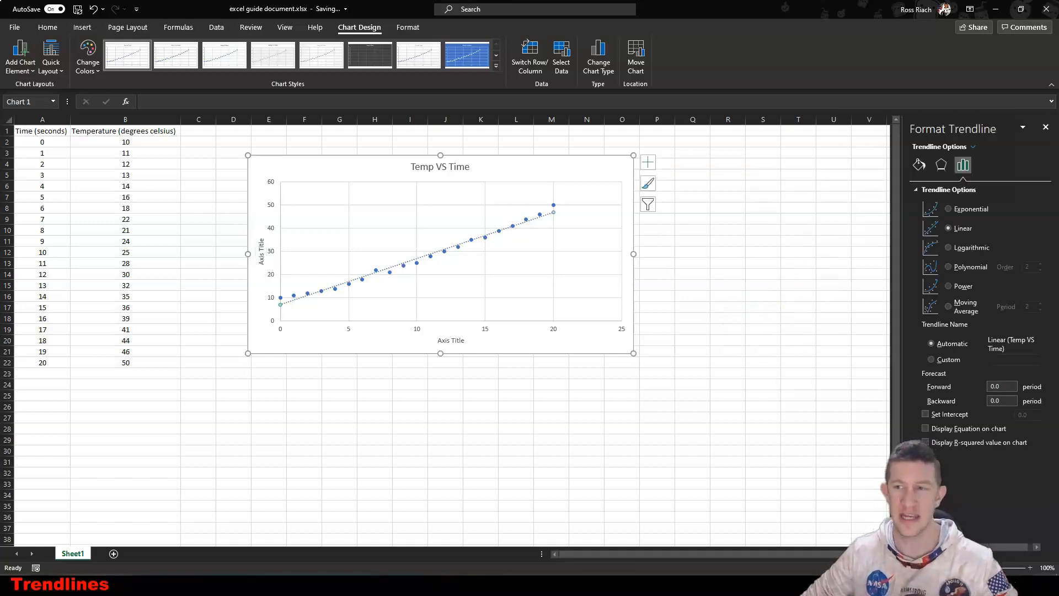
Step: Display the trendline's equation and R-squared value on the chart and move their label up off the data points
left_click(908, 444)
left_click(926, 441)
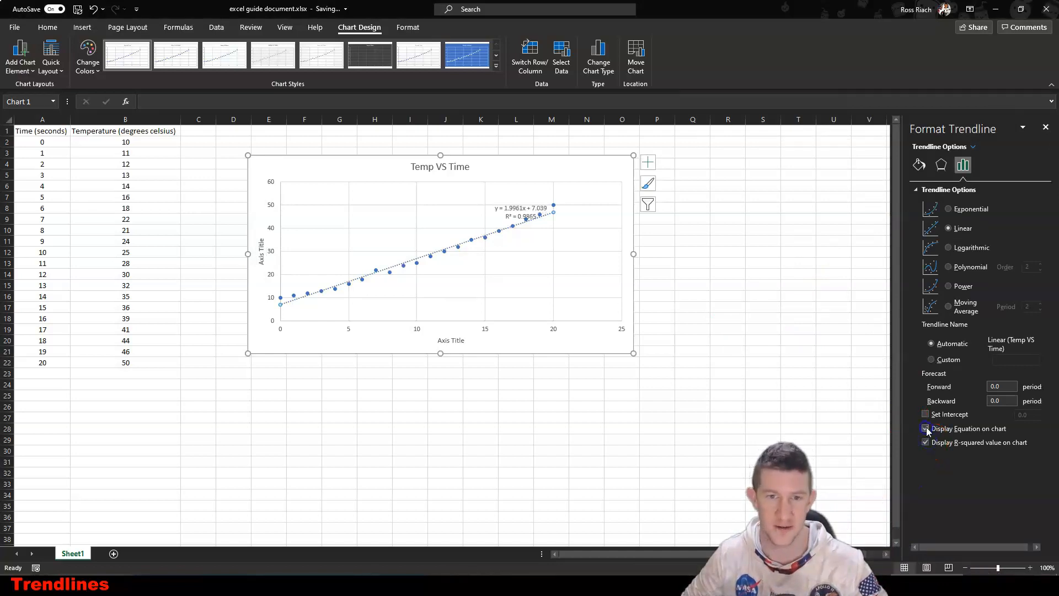
left_click_drag(511, 208, 499, 199)
Step: Try out the exponential trendline type on the chart and return to the linear one
left_click(985, 166)
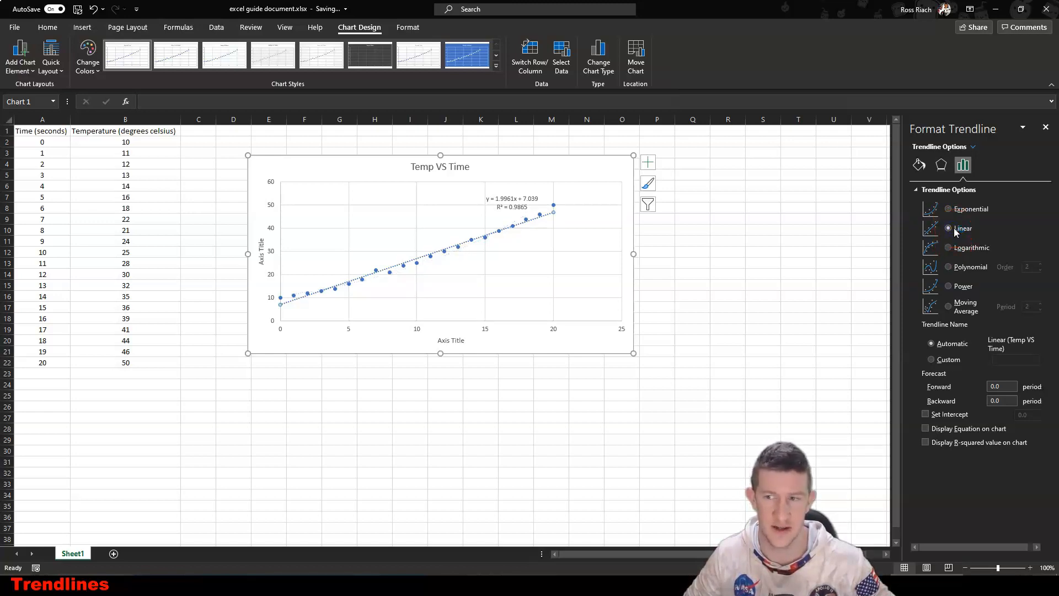
left_click(953, 228)
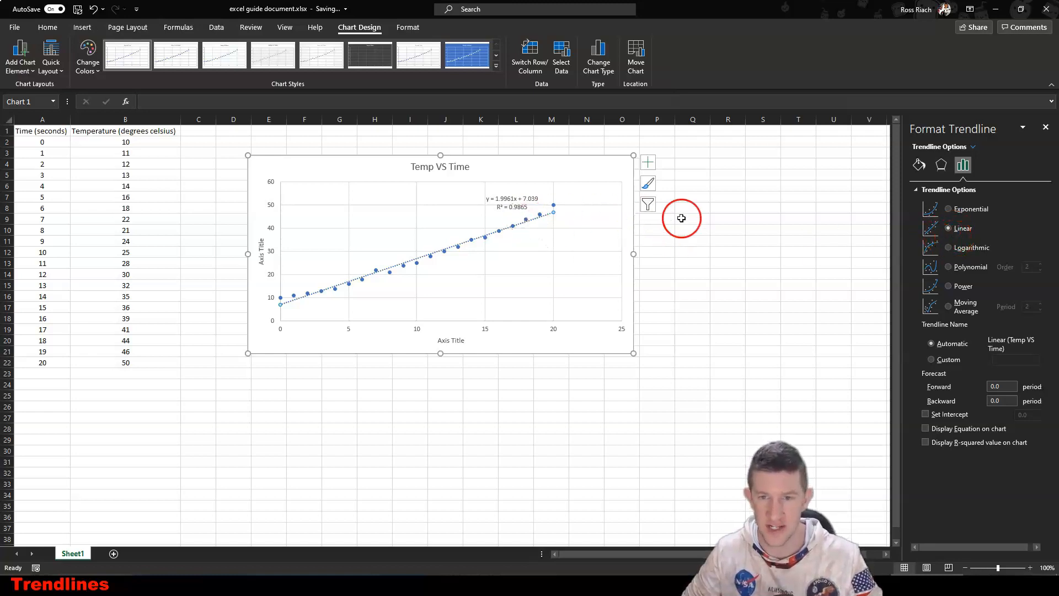
left_click(953, 210)
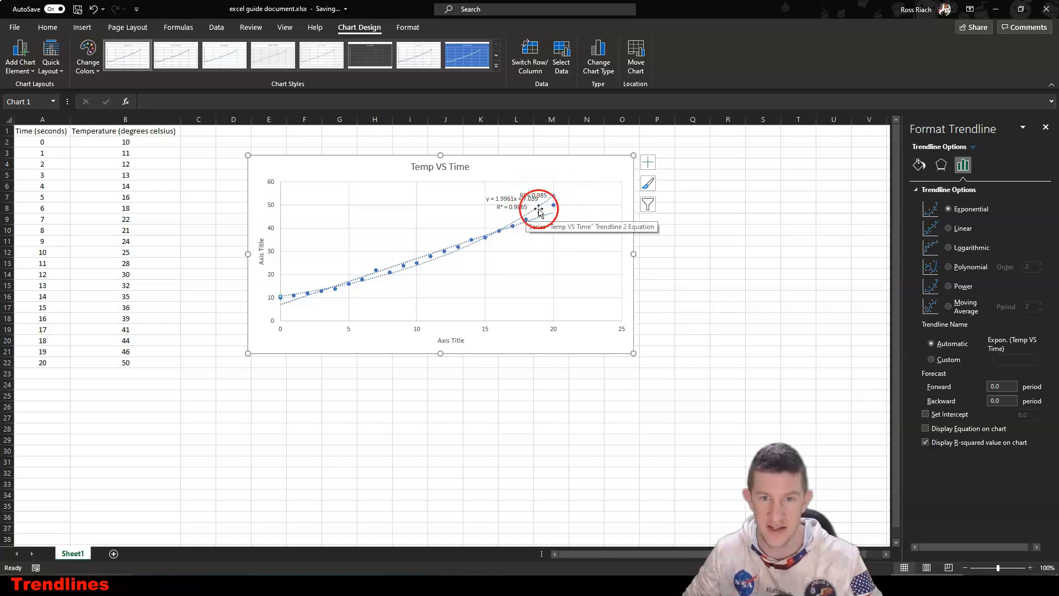
left_click(949, 229)
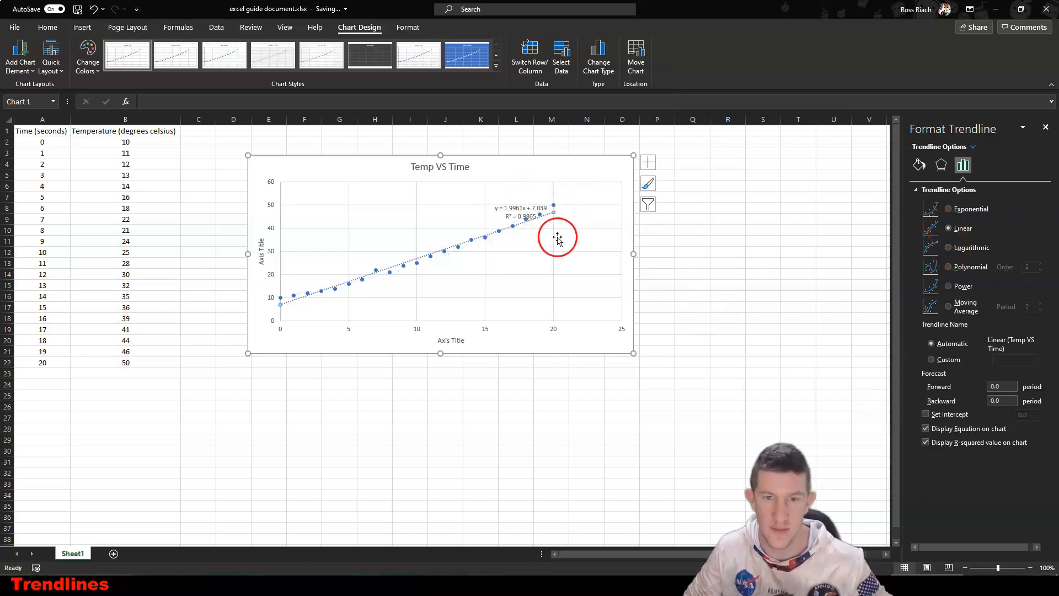
Step: Reposition the linear trendline's equation and R-squared label above the line, clear of the data points
left_click(521, 207)
left_click_drag(508, 192, 509, 193)
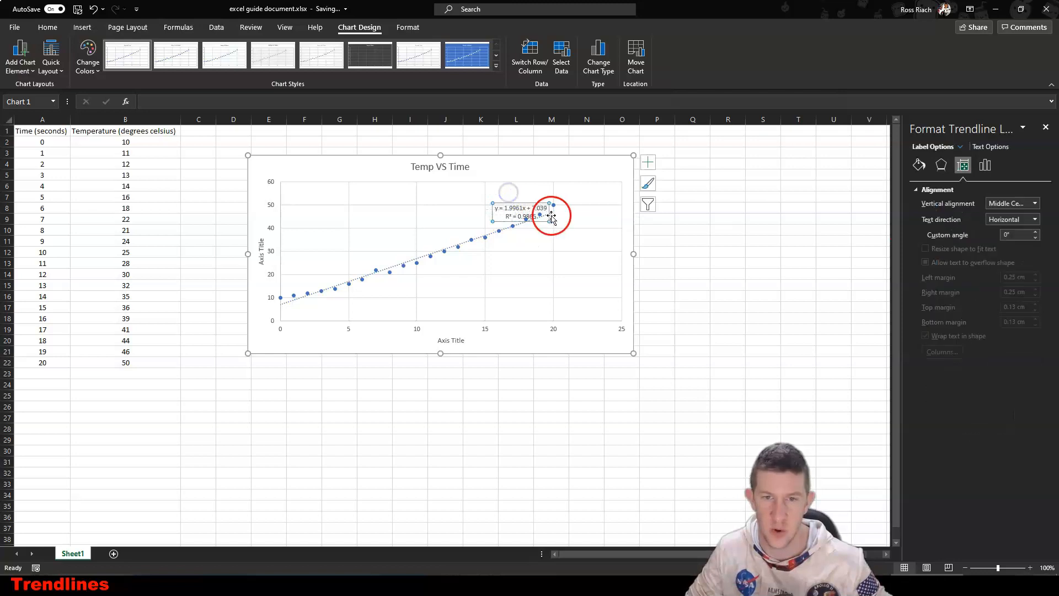
left_click(549, 215)
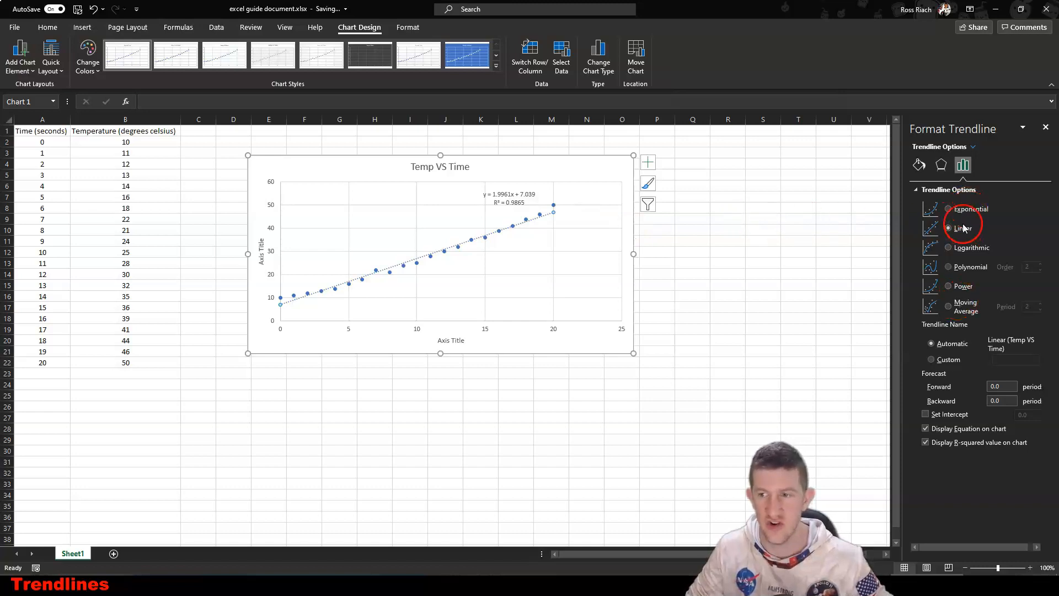
Step: Compare the exponential and linear trendline fits, leave the type on linear and close the trendline formatting options
left_click(965, 210)
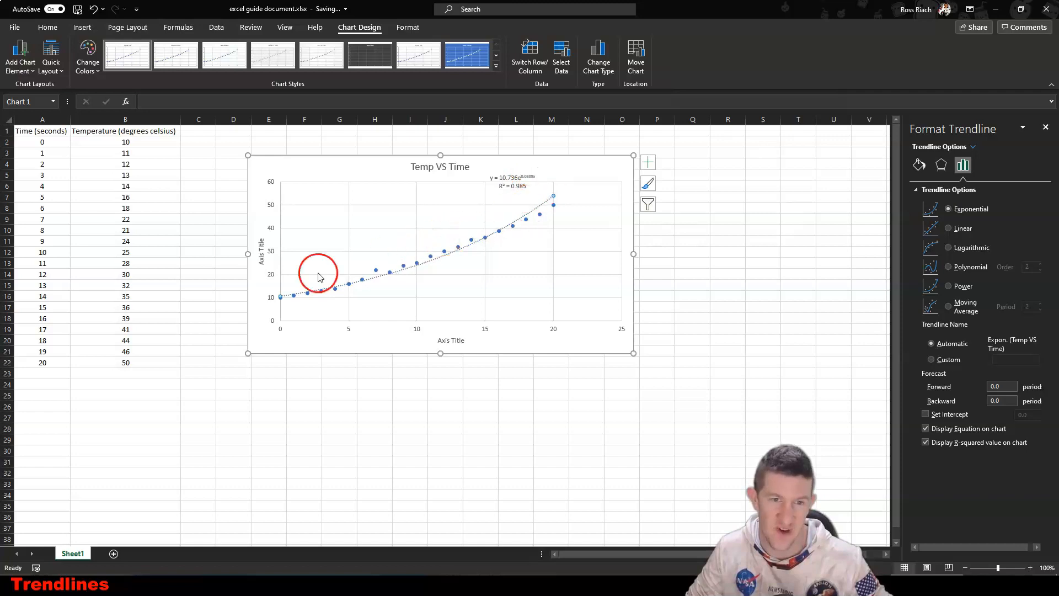
left_click(962, 228)
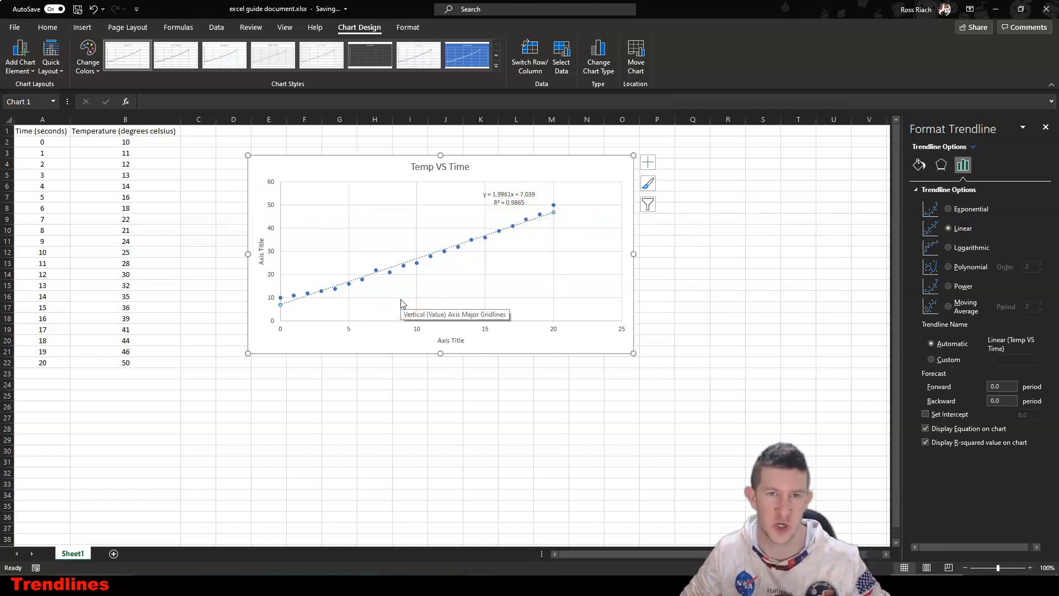
left_click(948, 208)
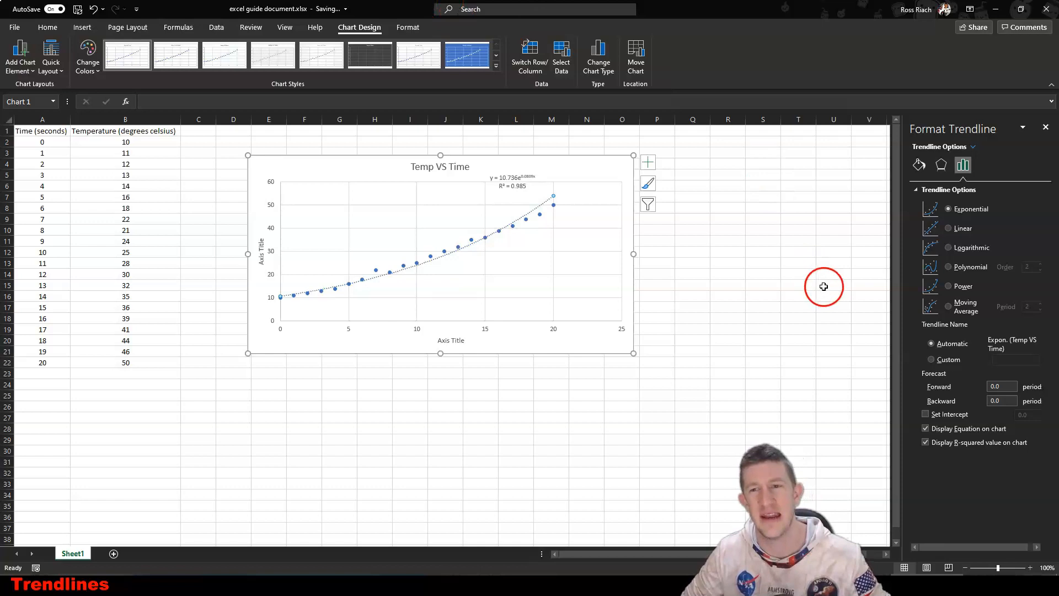
left_click(964, 228)
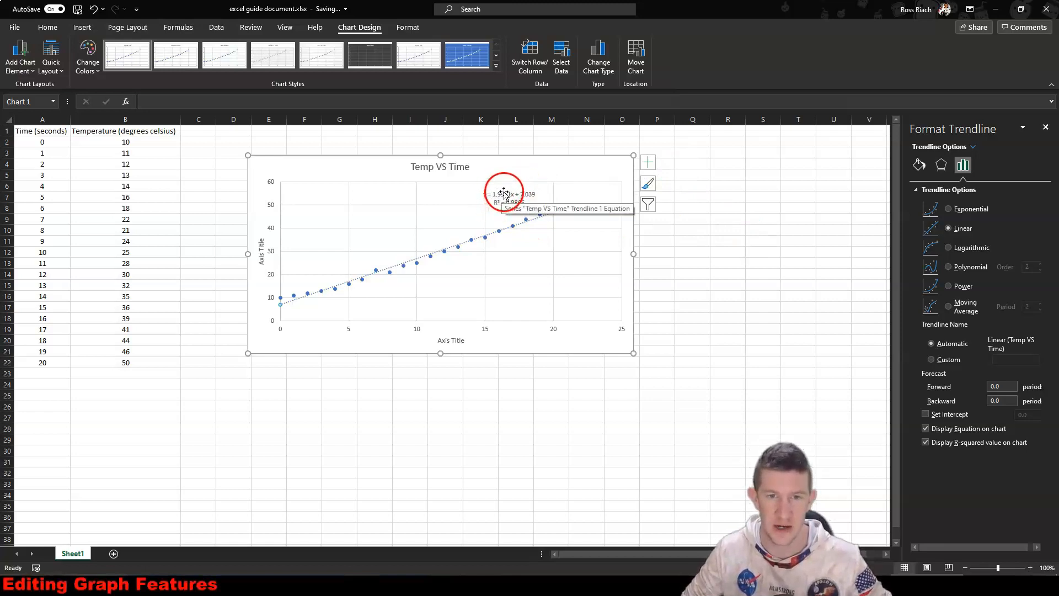
left_click(1045, 127)
Step: Replace the horizontal axis title's placeholder text with "Time (Seconds)"
double_click(460, 345)
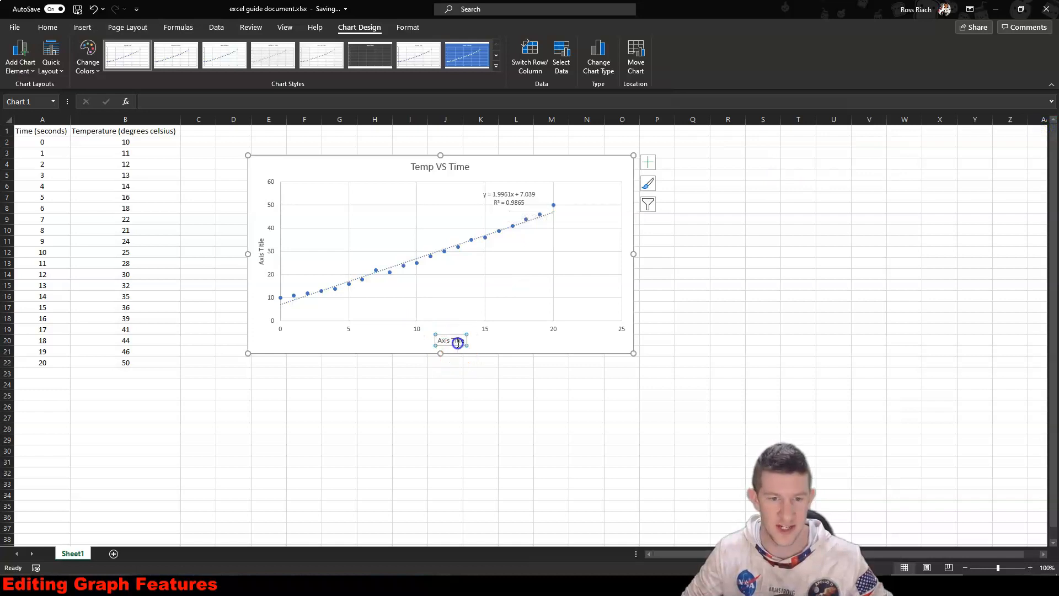
left_click(453, 341)
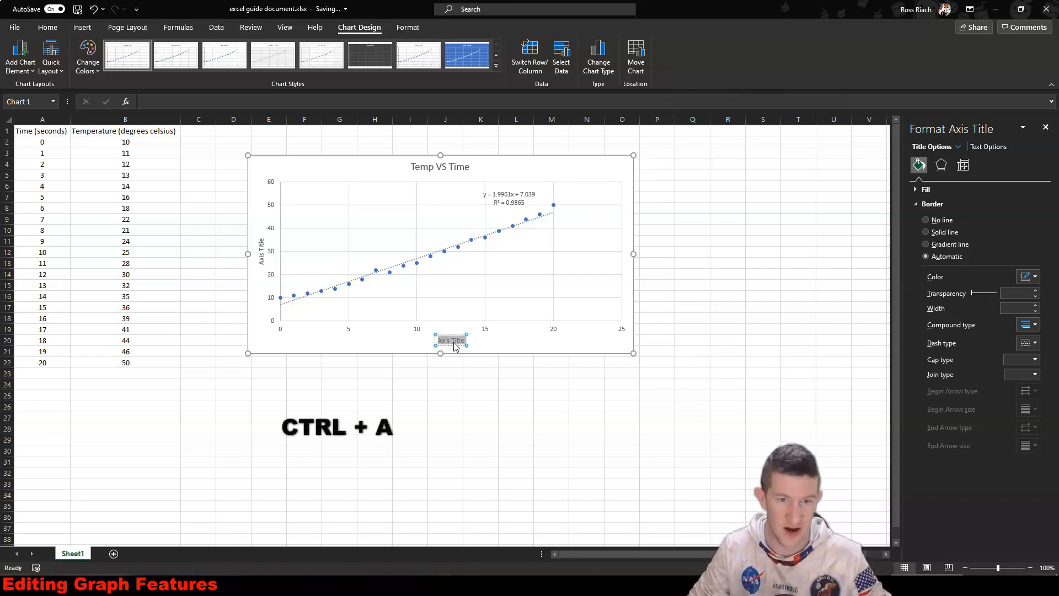
left_click_drag(442, 342, 488, 357)
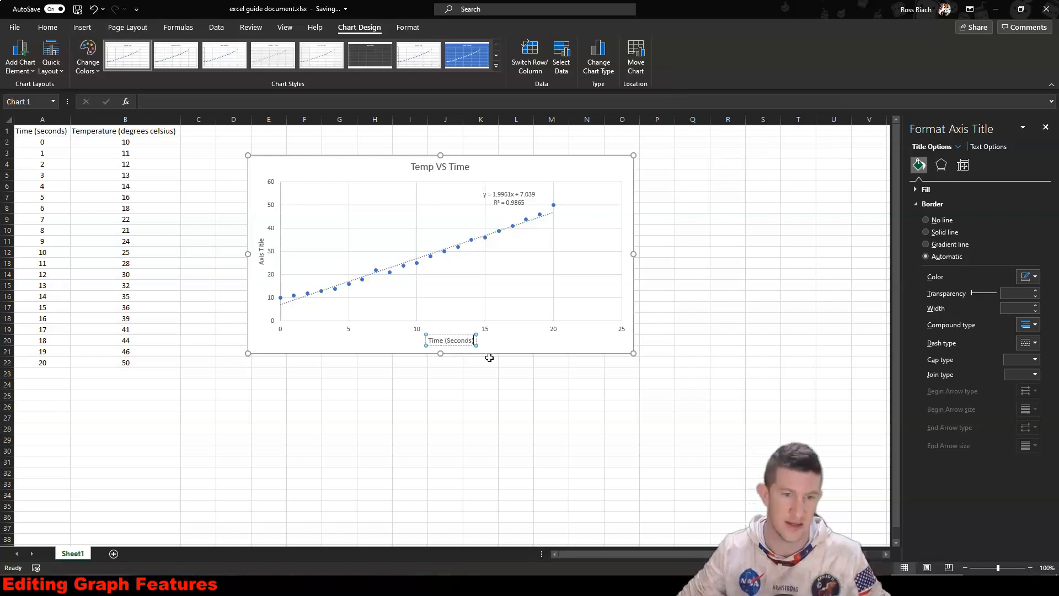
Step: Replace the vertical axis title's placeholder text with "Temp (⁰C)"
left_click(263, 248)
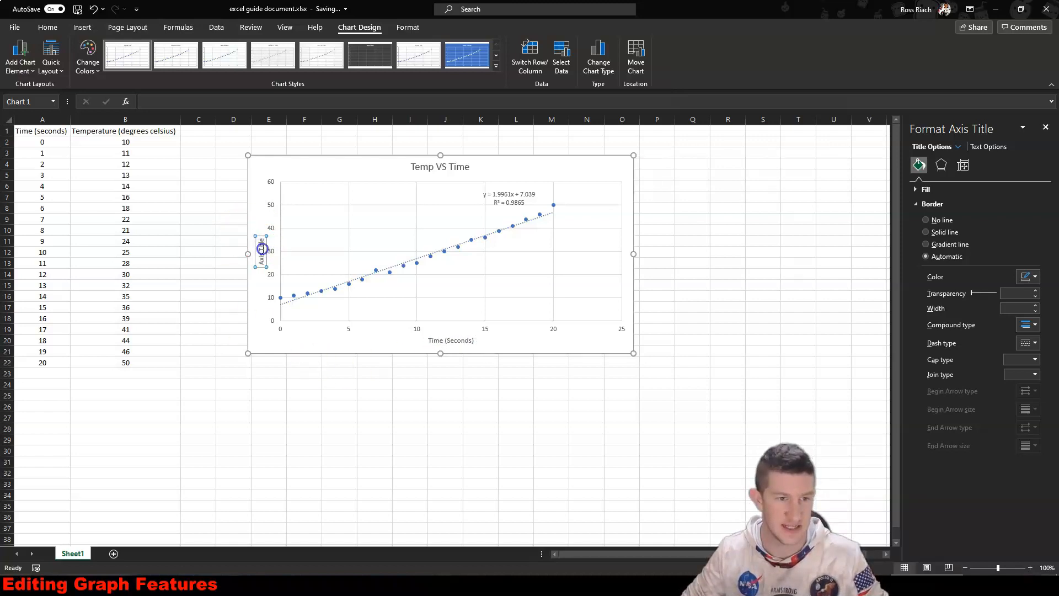
left_click_drag(260, 252, 258, 274)
type("Temp (°C")
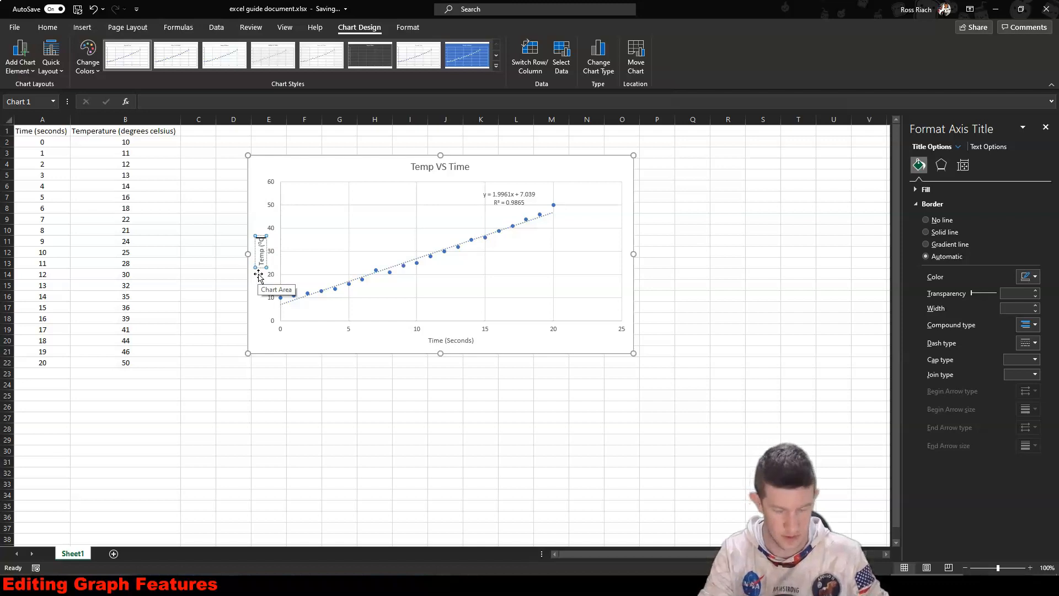
left_click(364, 338)
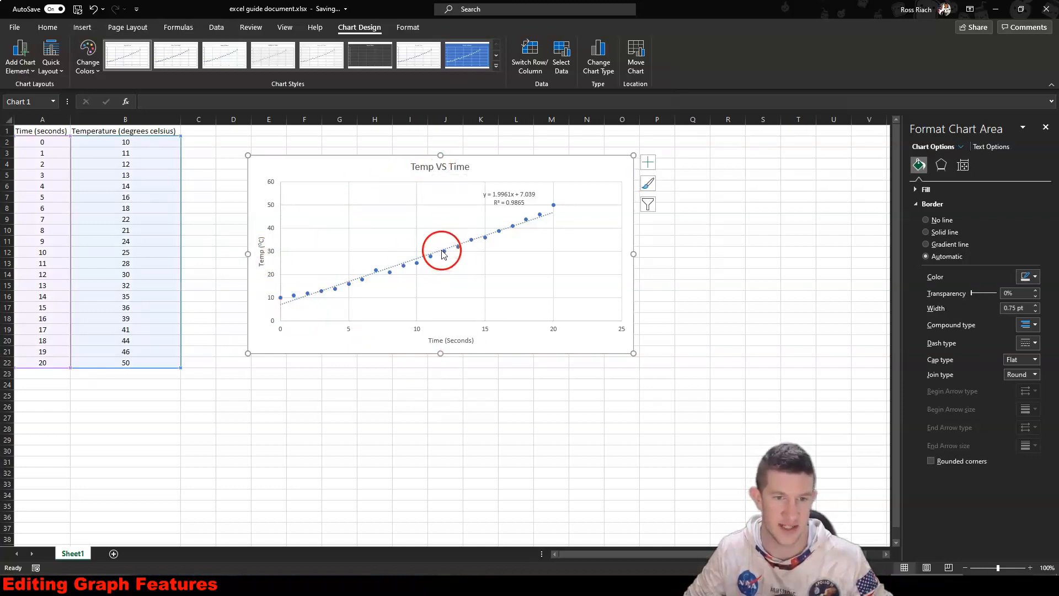
Step: Move the Temp VS Time chart about one column to the right
left_click(510, 201)
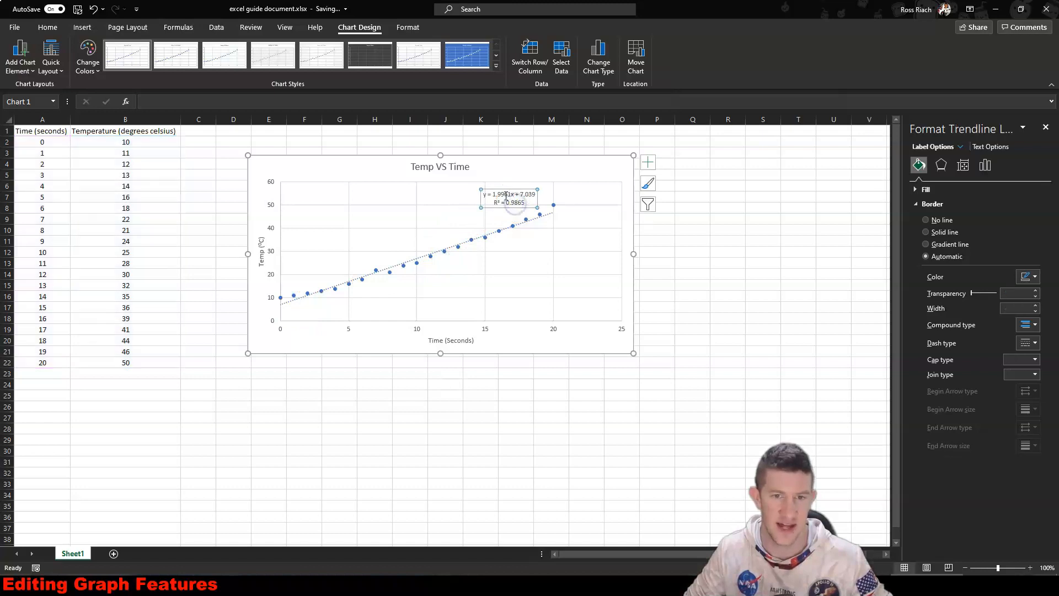
left_click(741, 293)
left_click(594, 164)
left_click_drag(595, 164, 631, 164)
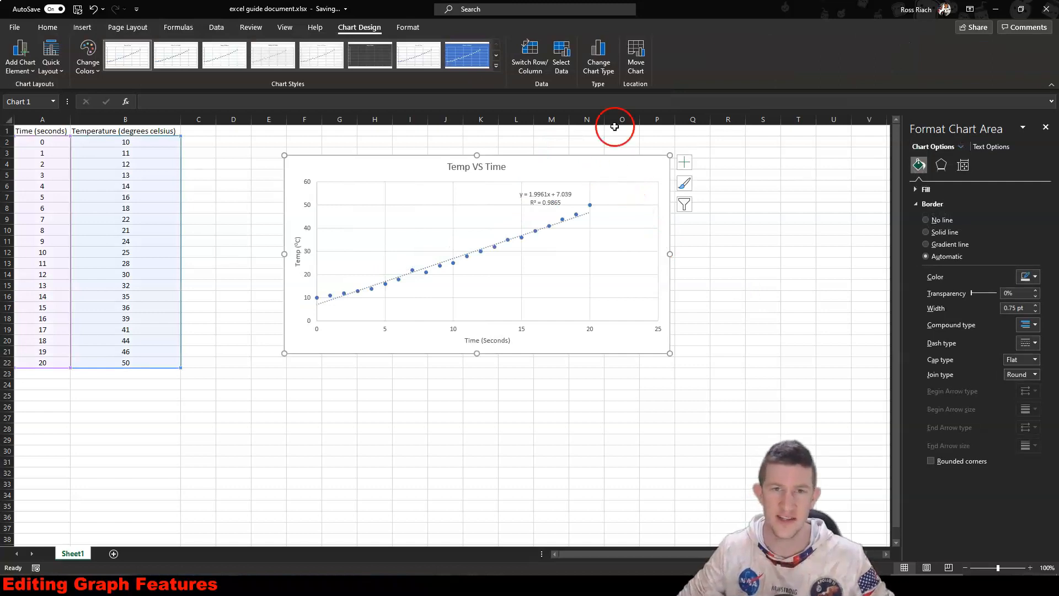
Step: Apply the dark grey chart style to the Temp VS Time chart and move it so its upper-left corner sits in cell D4
left_click(408, 27)
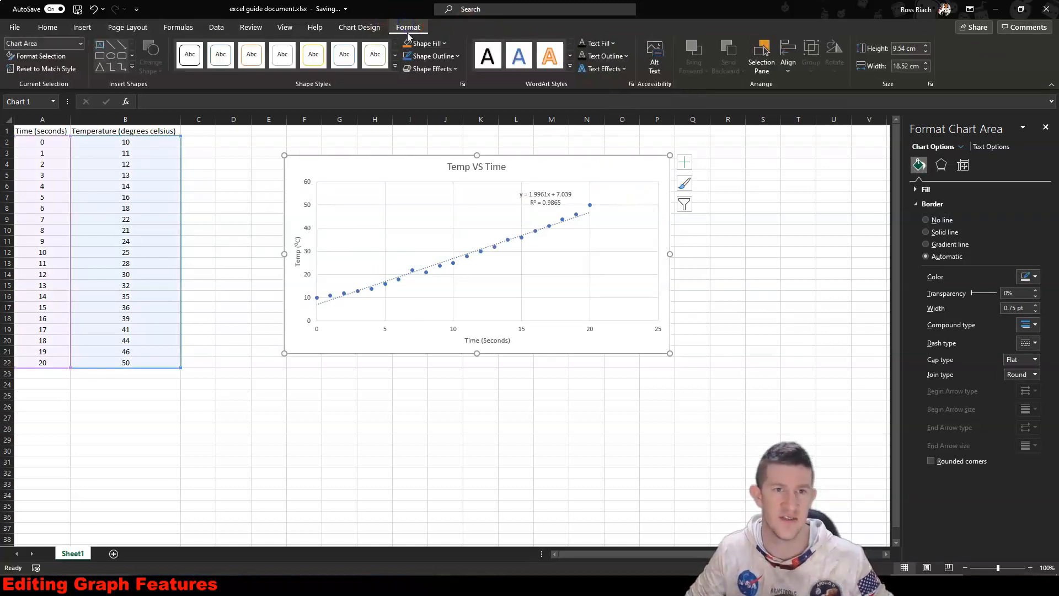
left_click(364, 26)
left_click(361, 61)
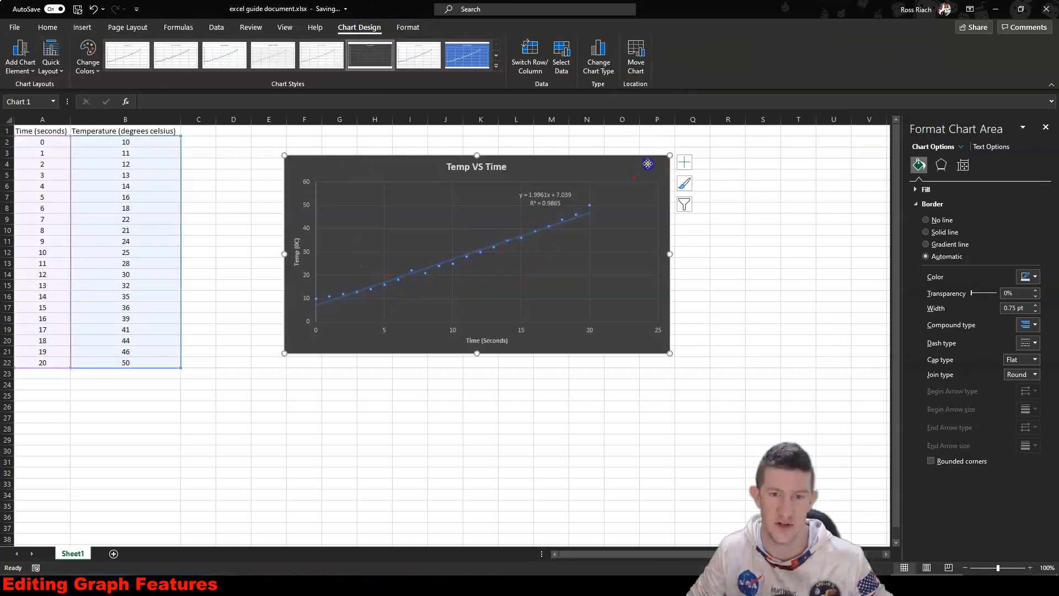
left_click_drag(649, 163, 595, 166)
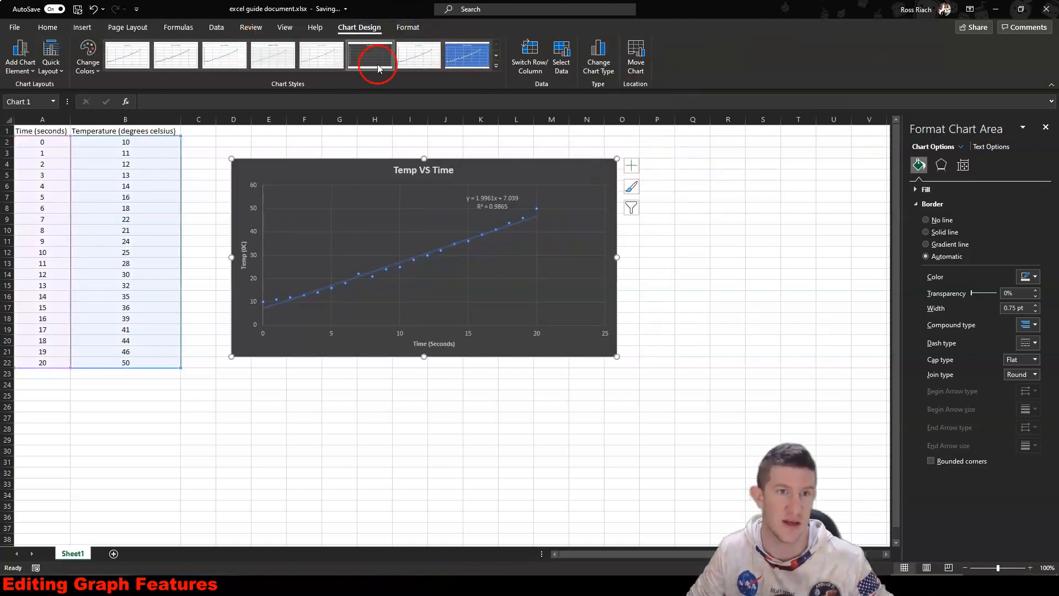
Step: Change the chart's colours to the fourth Colorful palette, the one starting with green, and deselect the chart
left_click(89, 57)
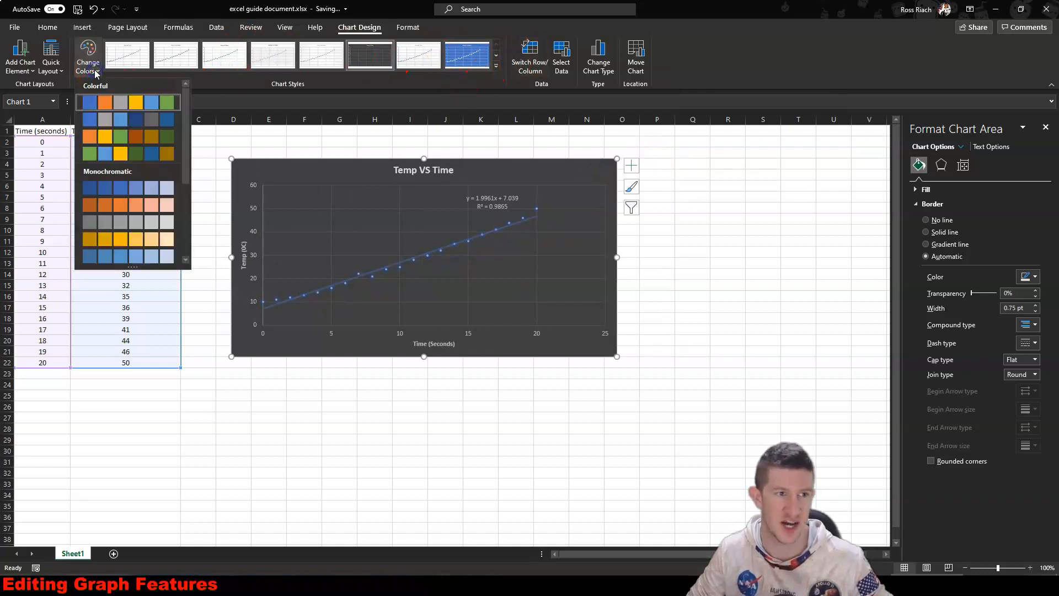
left_click(92, 158)
left_click(700, 285)
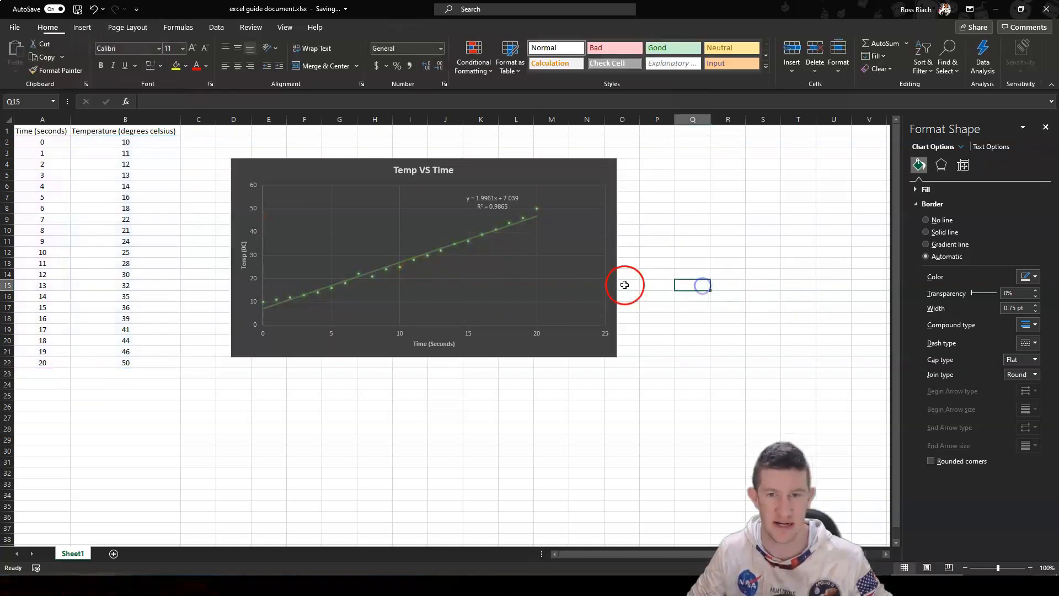
Step: Clear the first time and temperature pair from cells A2:B2
left_click(595, 171)
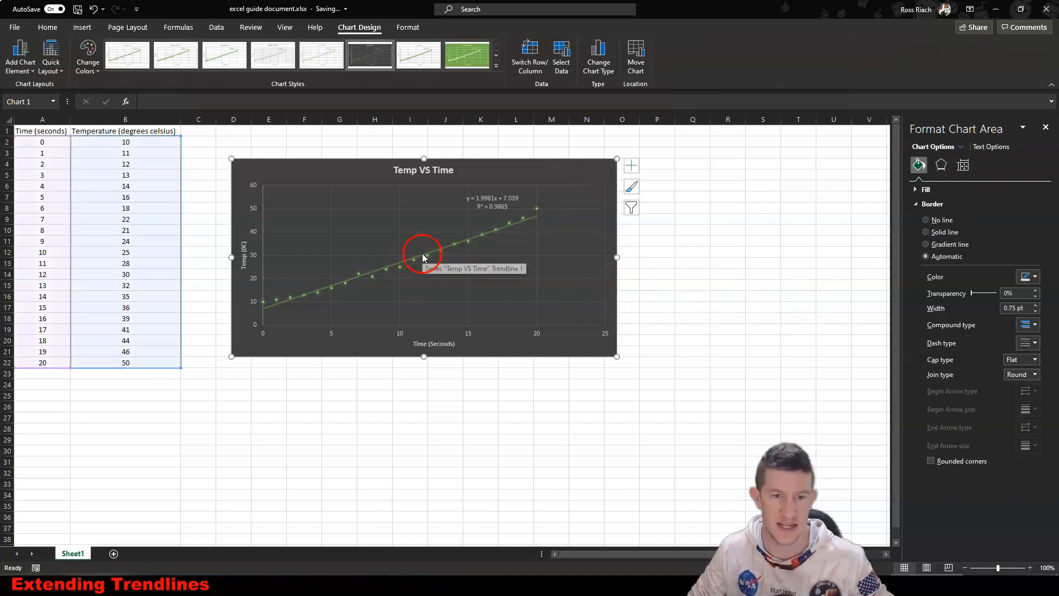
left_click(423, 257)
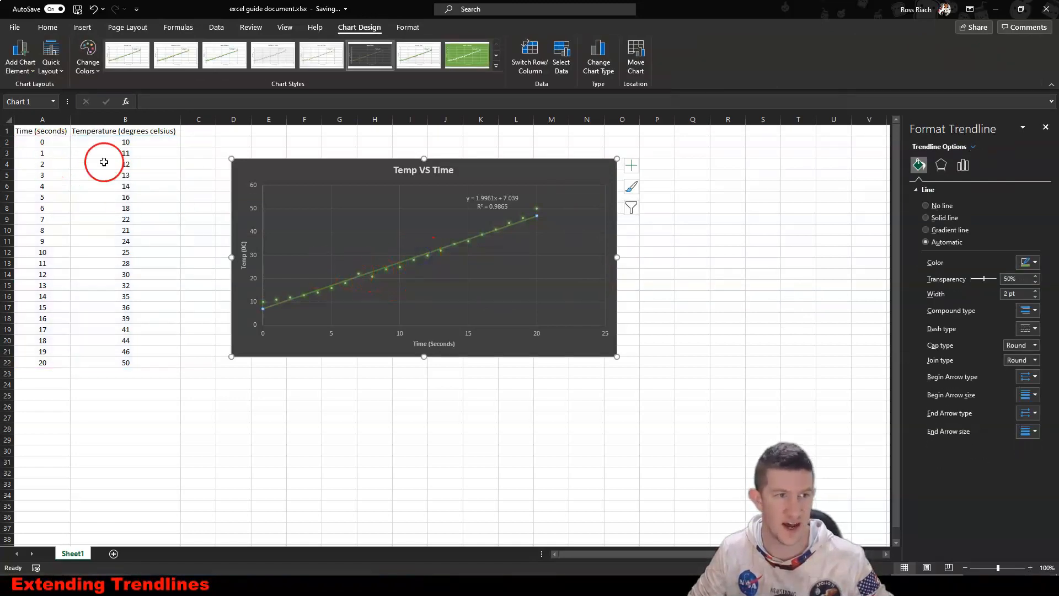
left_click(54, 143)
left_click_drag(55, 143, 123, 142)
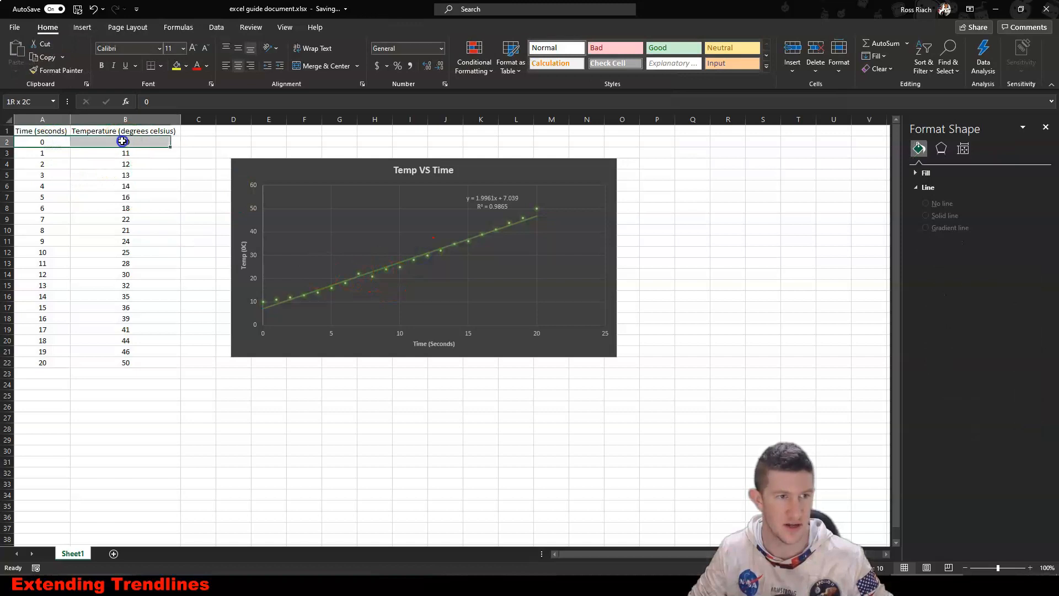
key("Delete")
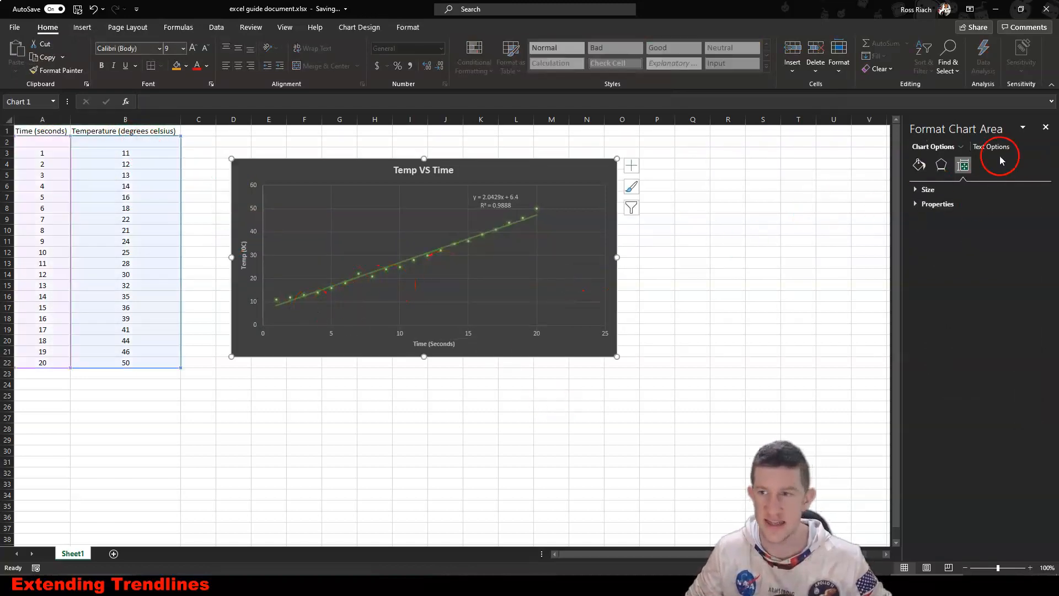
Step: Extend the chart's linear trendline by setting its backward forecast to 1.0 period
left_click(533, 223)
left_click(534, 220)
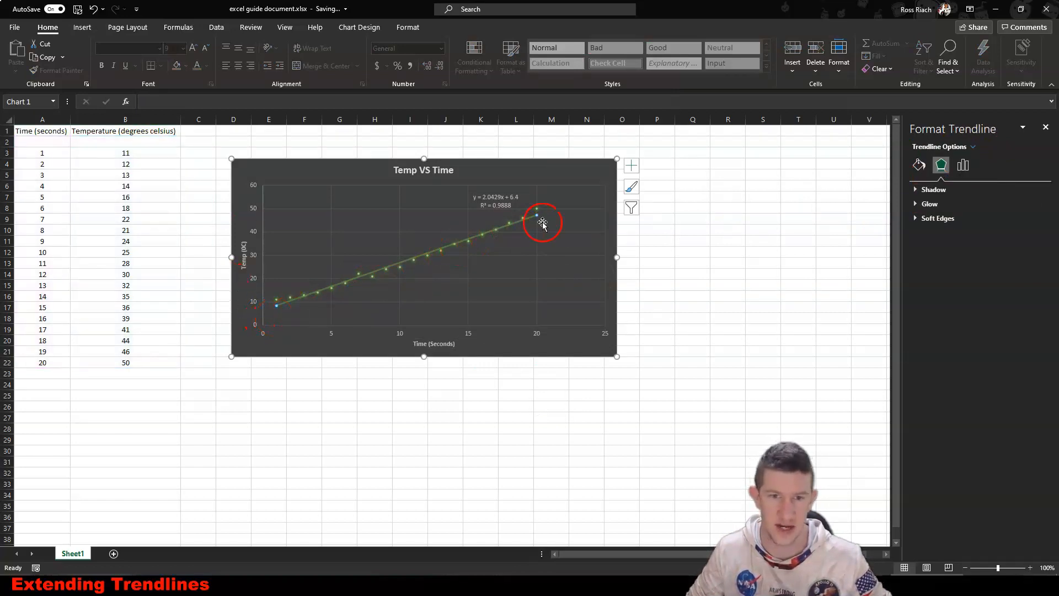
left_click(307, 298)
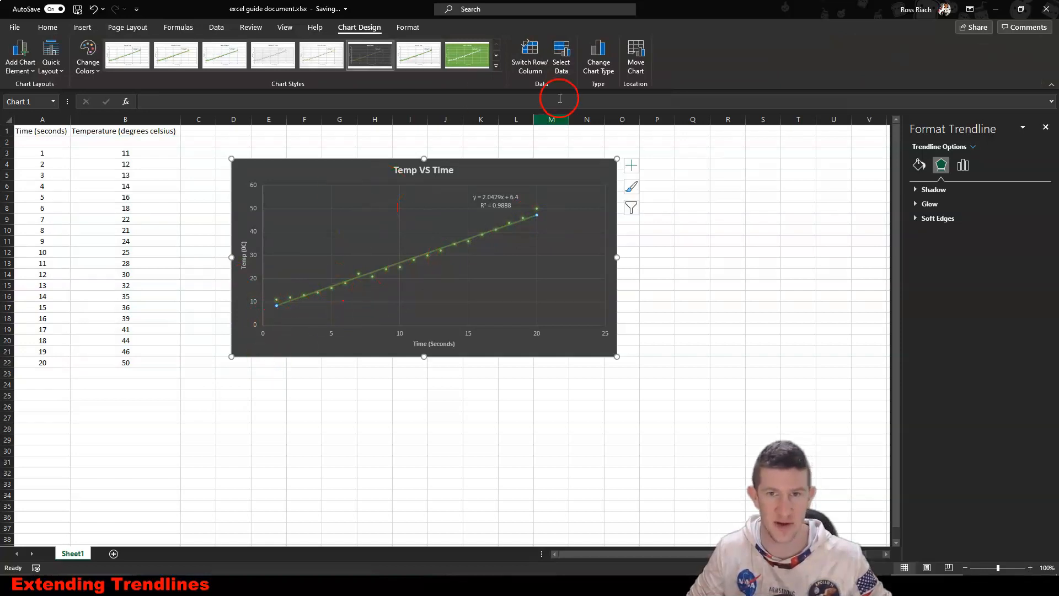
left_click(962, 166)
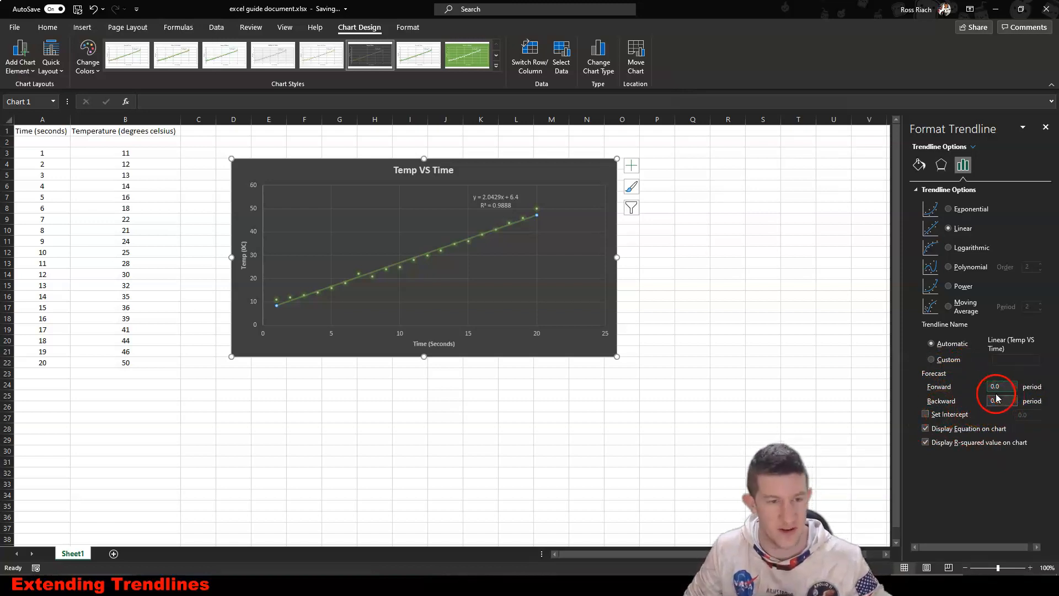
left_click(993, 400)
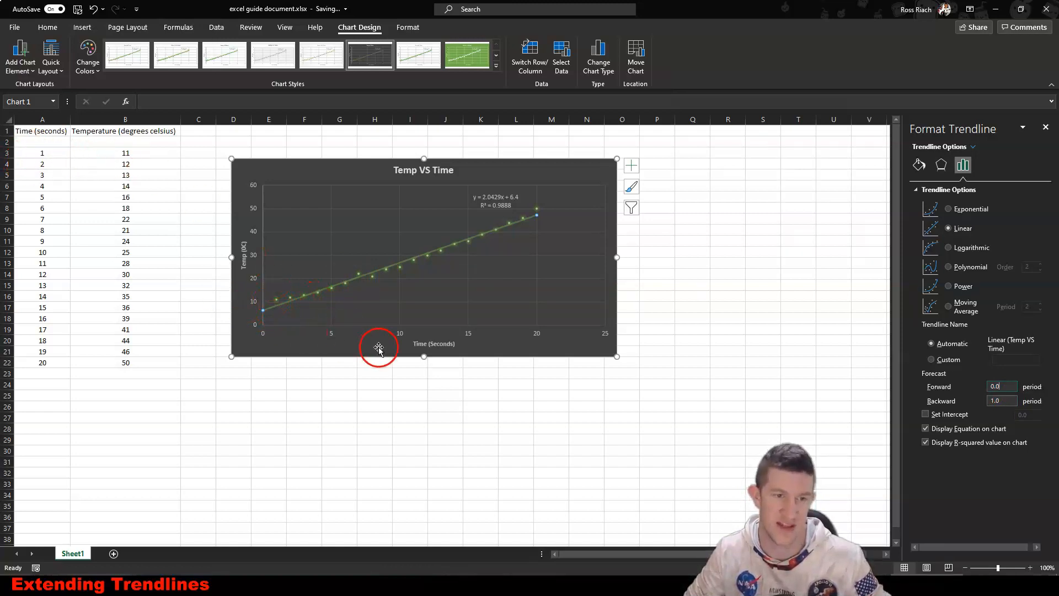
Step: Try a backward forecast of 10.0 periods on the chart's linear trendline and restore it to 1.0 period
left_click(995, 402)
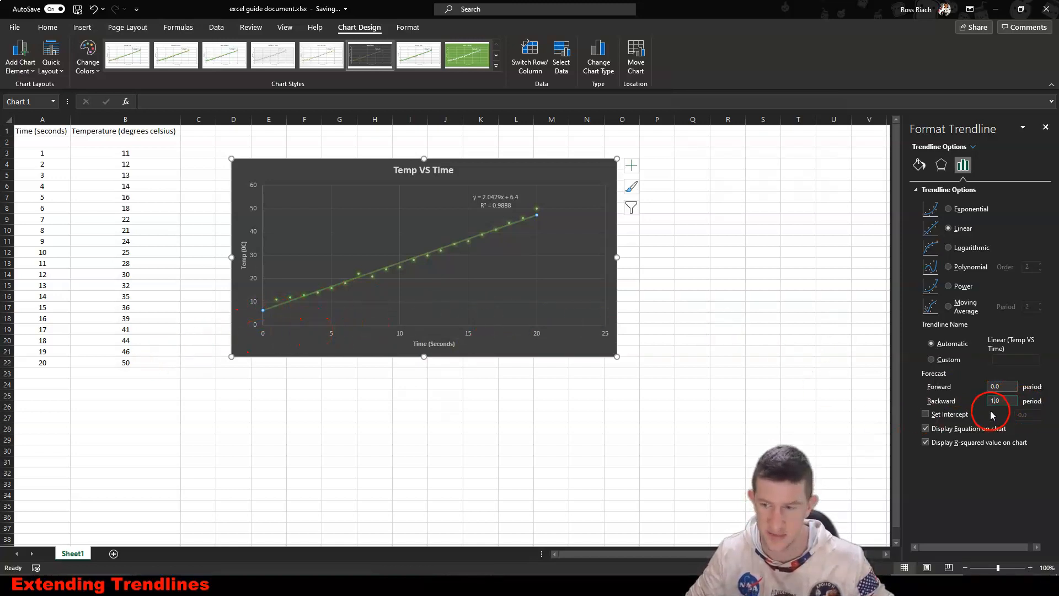
type("0")
left_click(1012, 386)
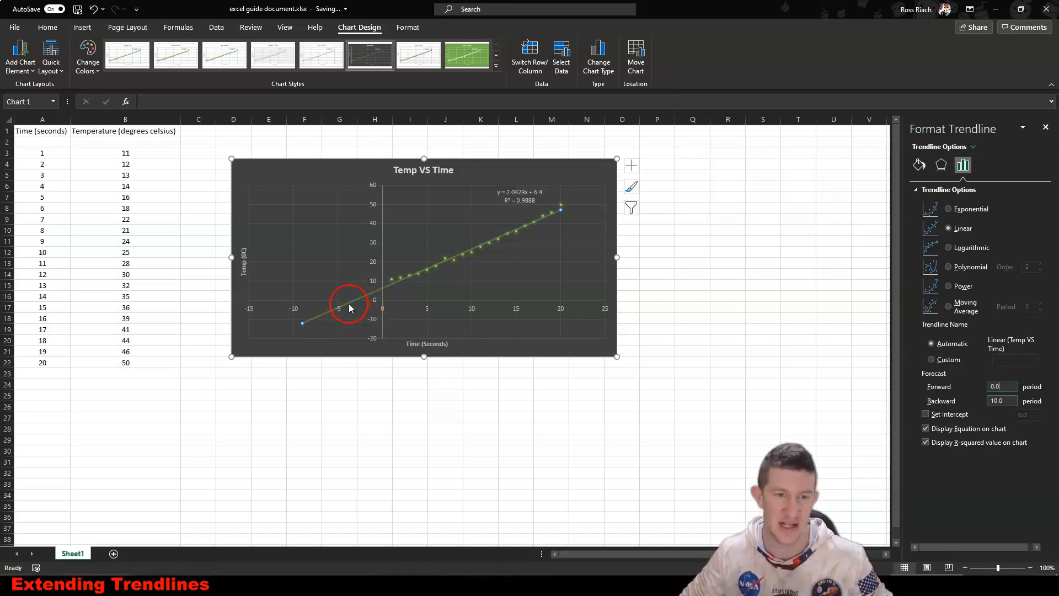
double_click(998, 400)
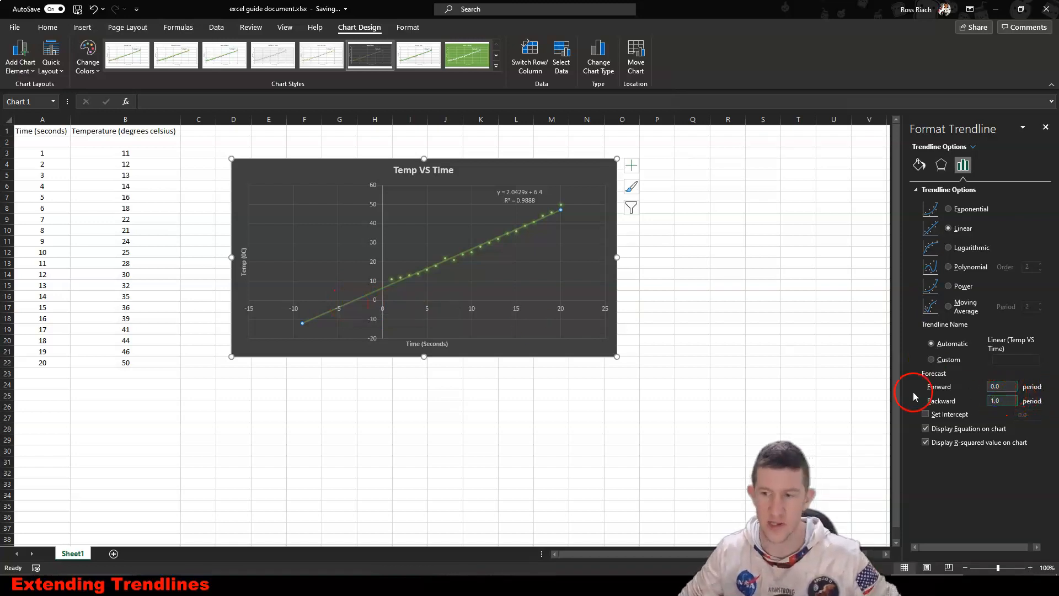
left_click(1005, 385)
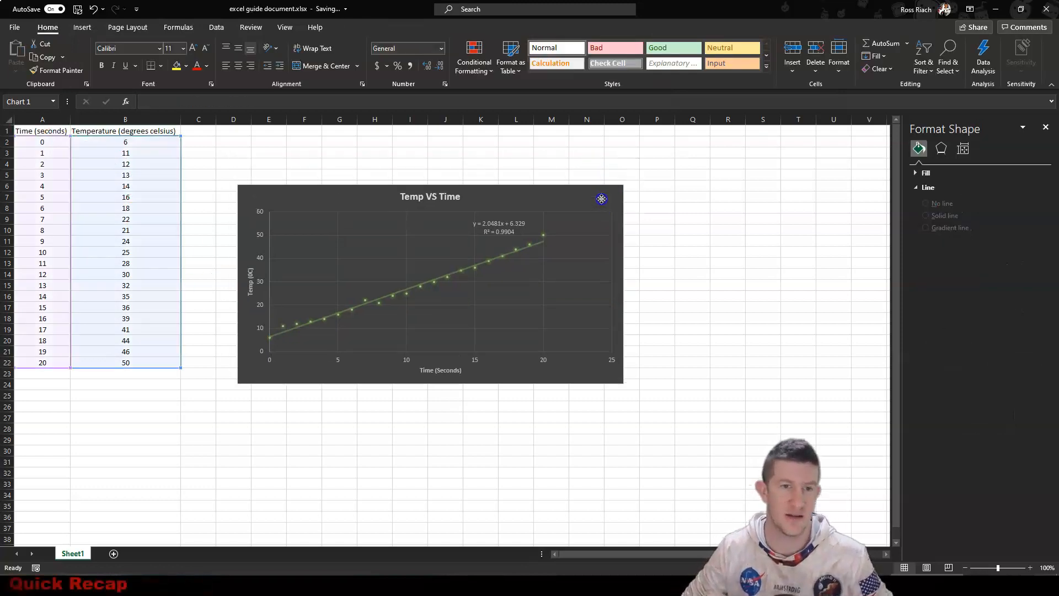
Step: Move the Temp VS Time chart so its upper-left corner sits in cell C4, and open the formatting options for its horizontal axis
left_click_drag(518, 203, 484, 203)
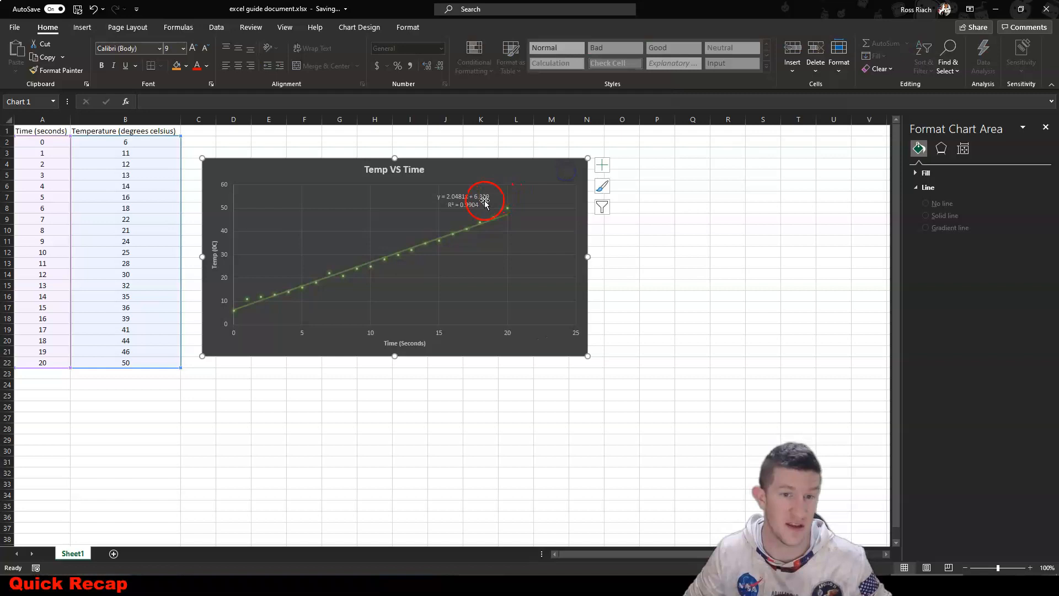
left_click(603, 165)
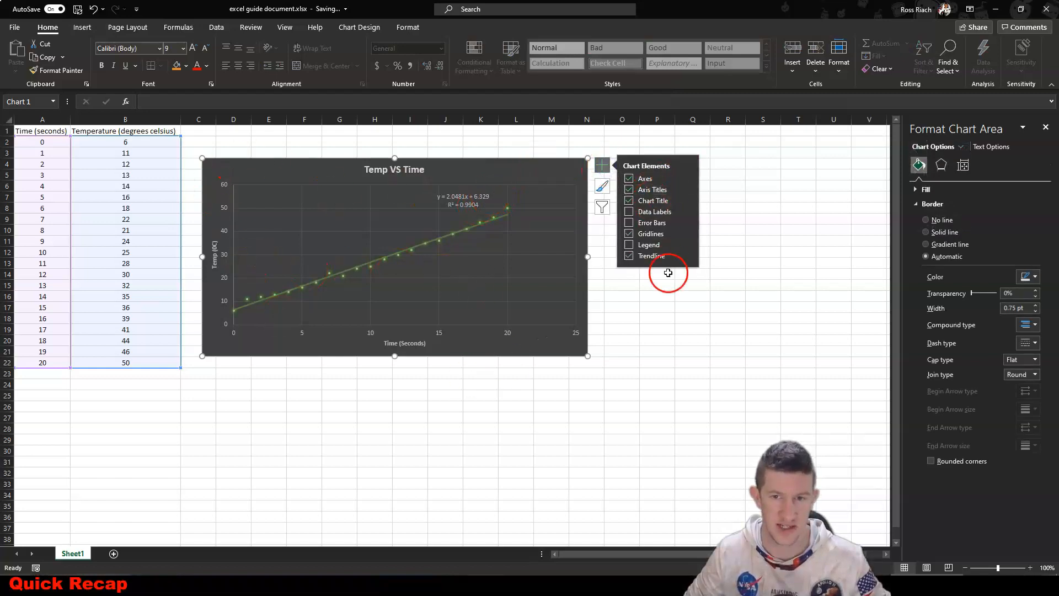
left_click(687, 189)
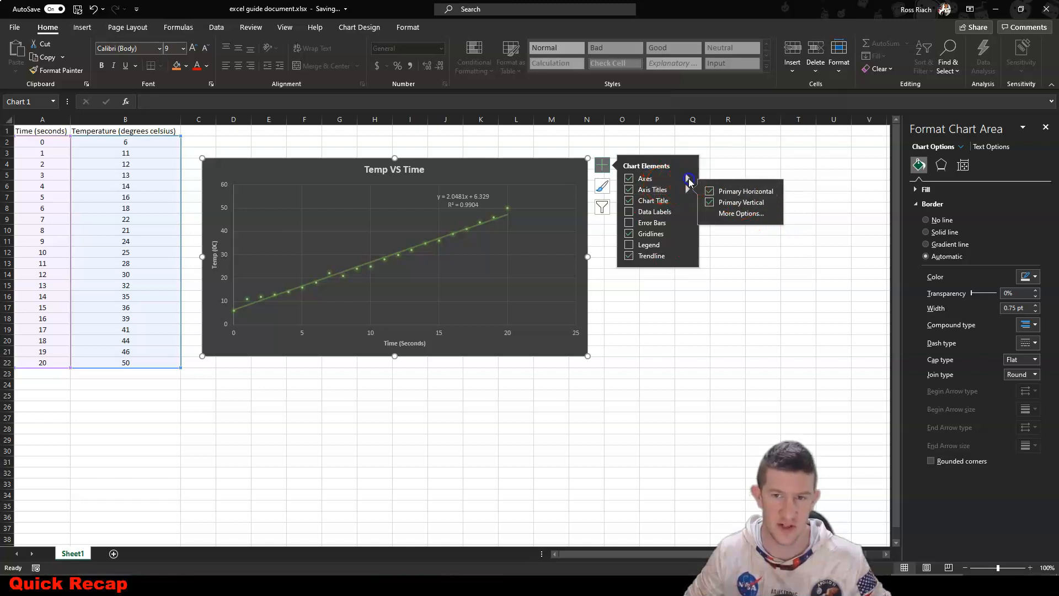
left_click(741, 213)
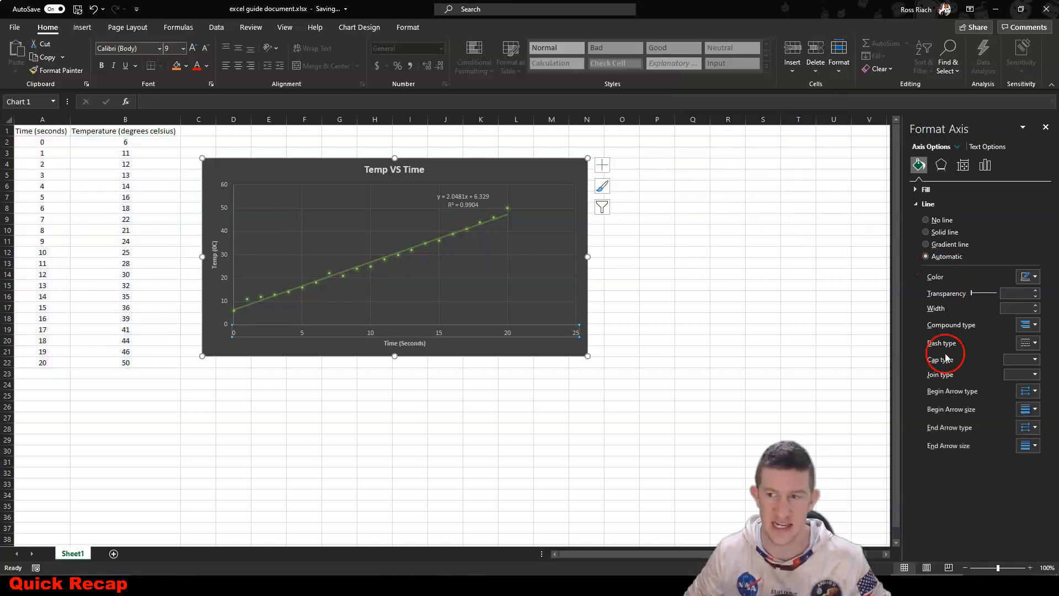
Step: Add another linear trendline to the Temp VS Time chart and show its type and forecast options
left_click(604, 168)
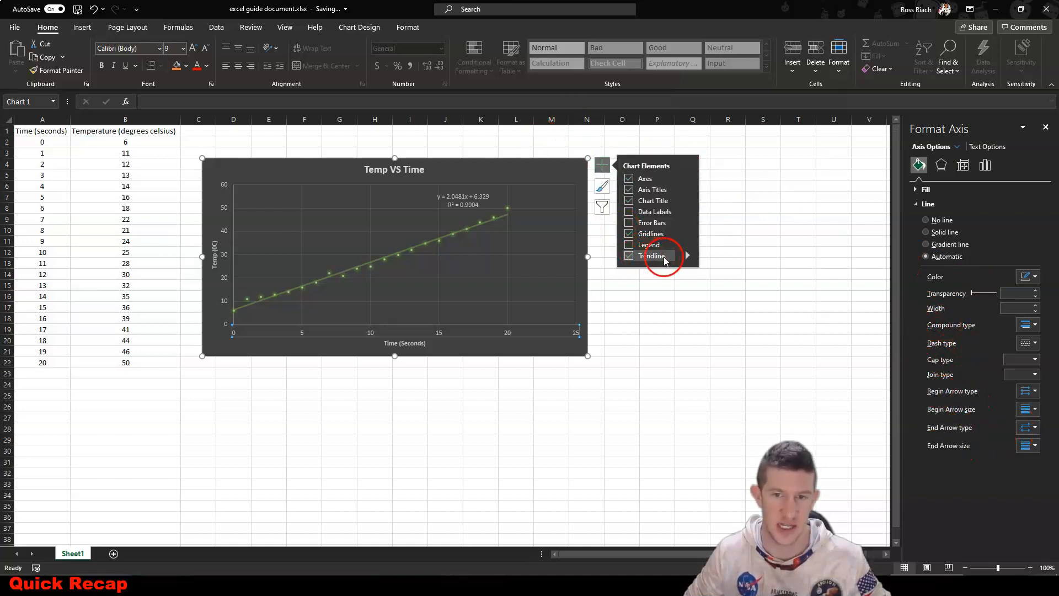
left_click(687, 255)
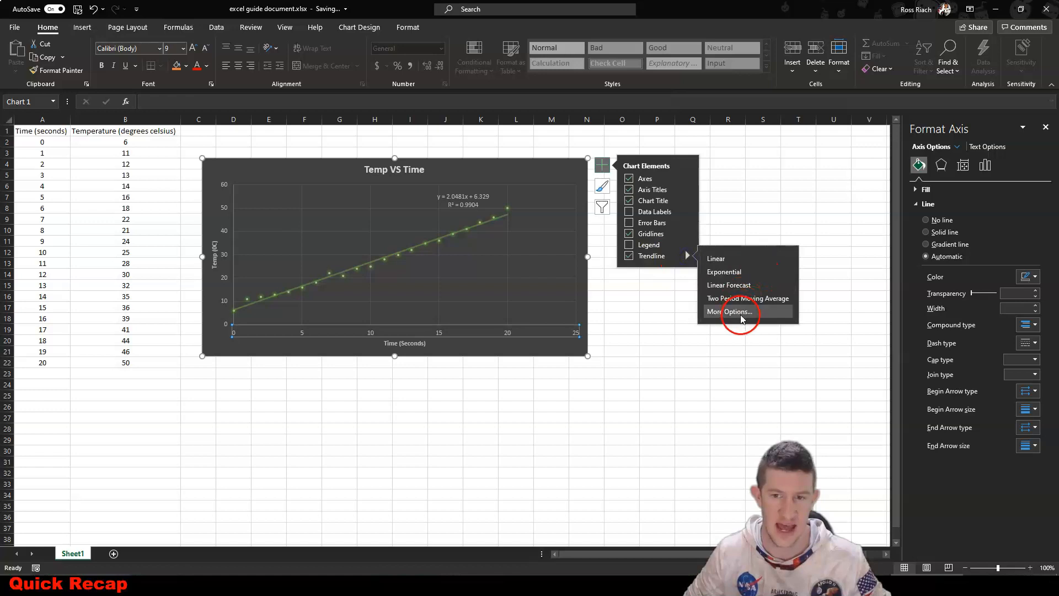
left_click(729, 311)
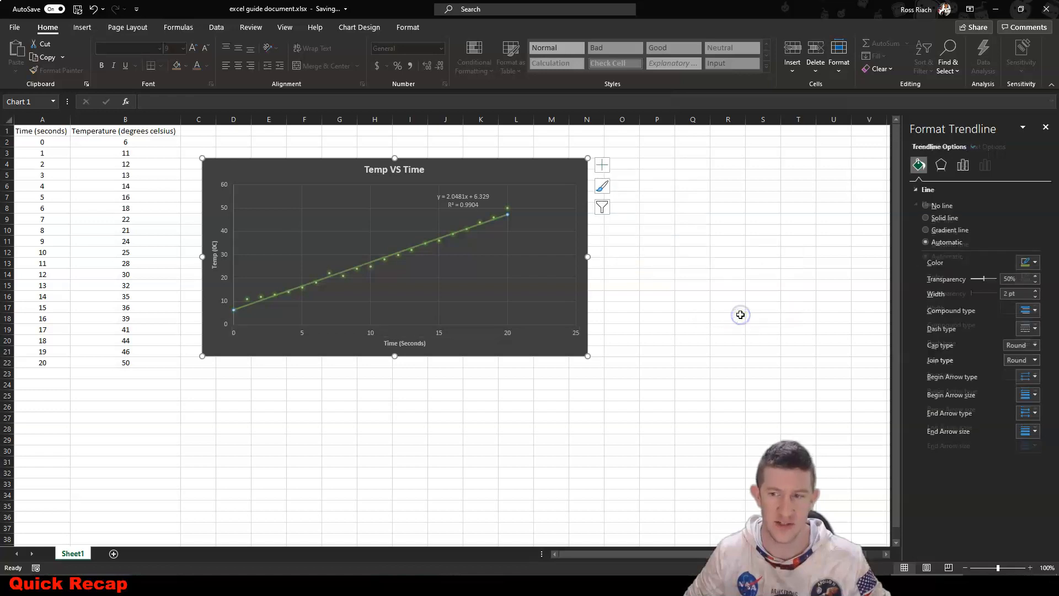
left_click(962, 165)
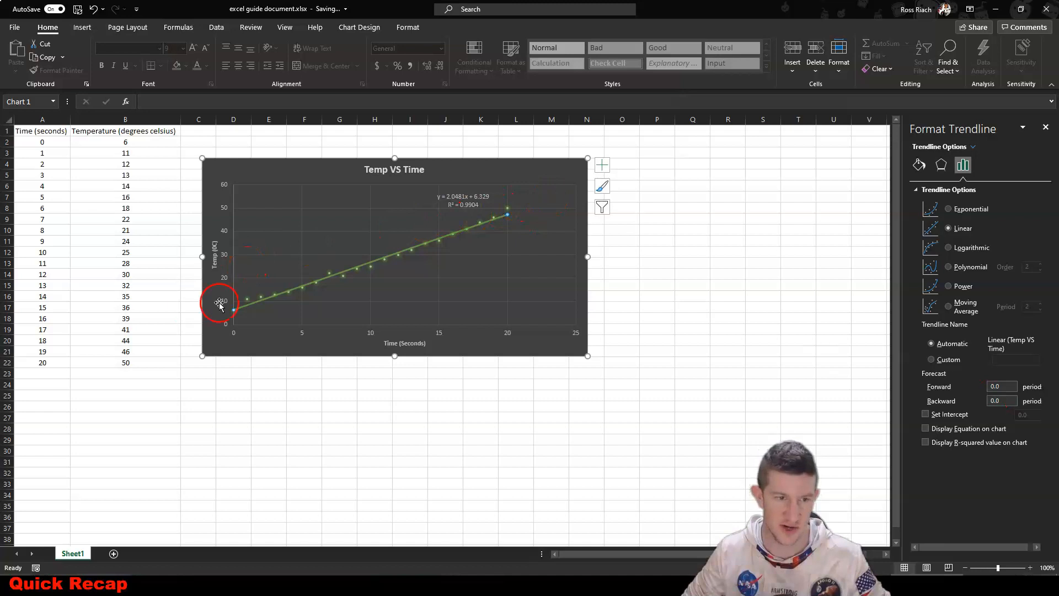
Step: Try forcing the new trendline through an intercept of 0.0 and turn the set-intercept option off again
left_click(925, 414)
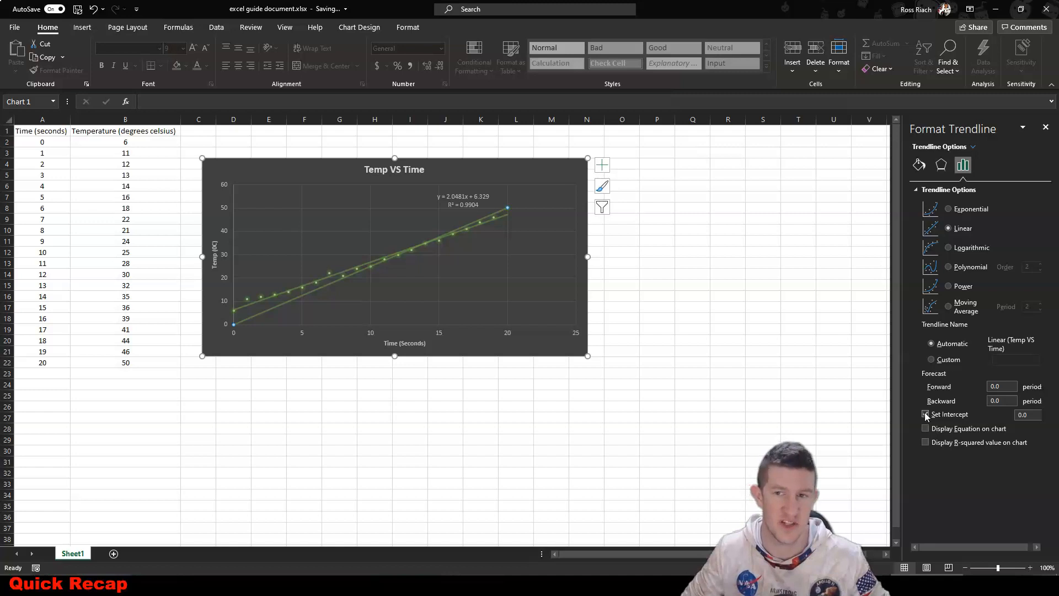
left_click(926, 414)
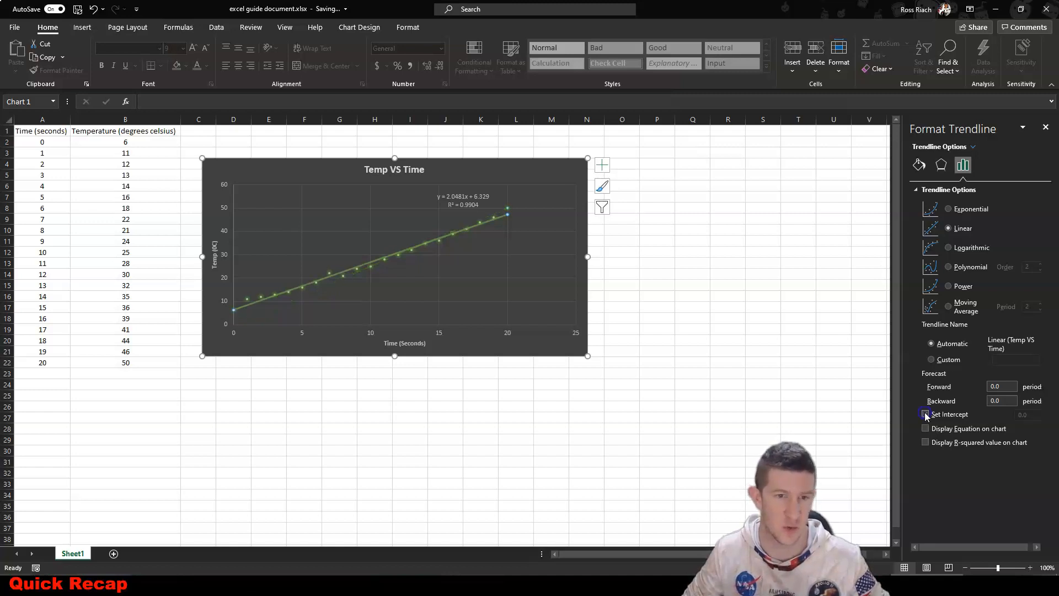
left_click(925, 430)
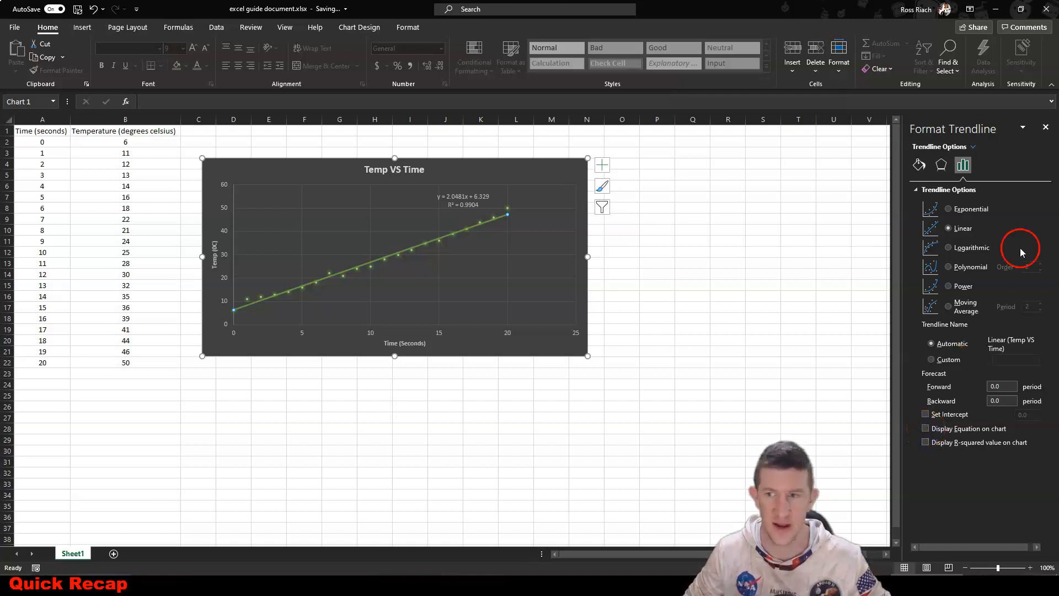
Step: Close the trendline formatting options and deselect the chart by selecting cell Q15
left_click(1044, 127)
left_click(708, 282)
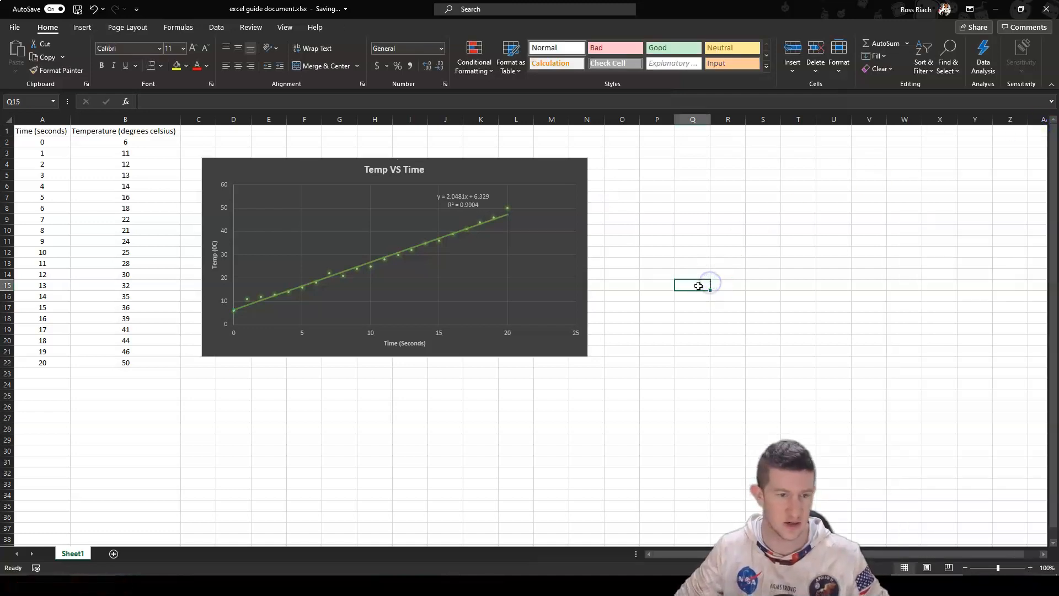